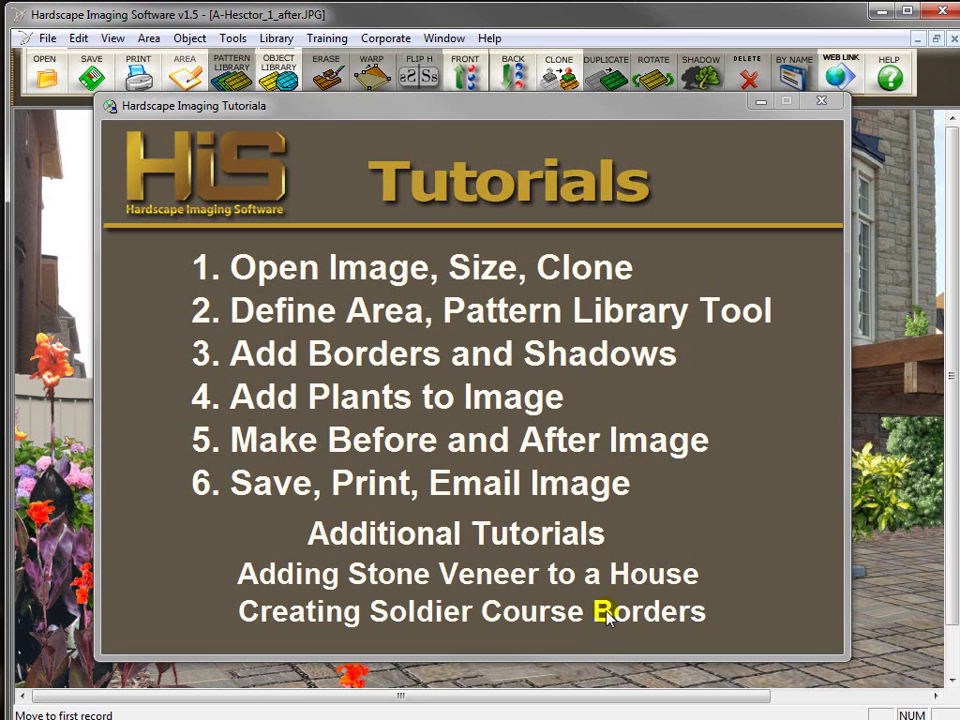
{"action": "left_click", "coordinate": [606, 614]}
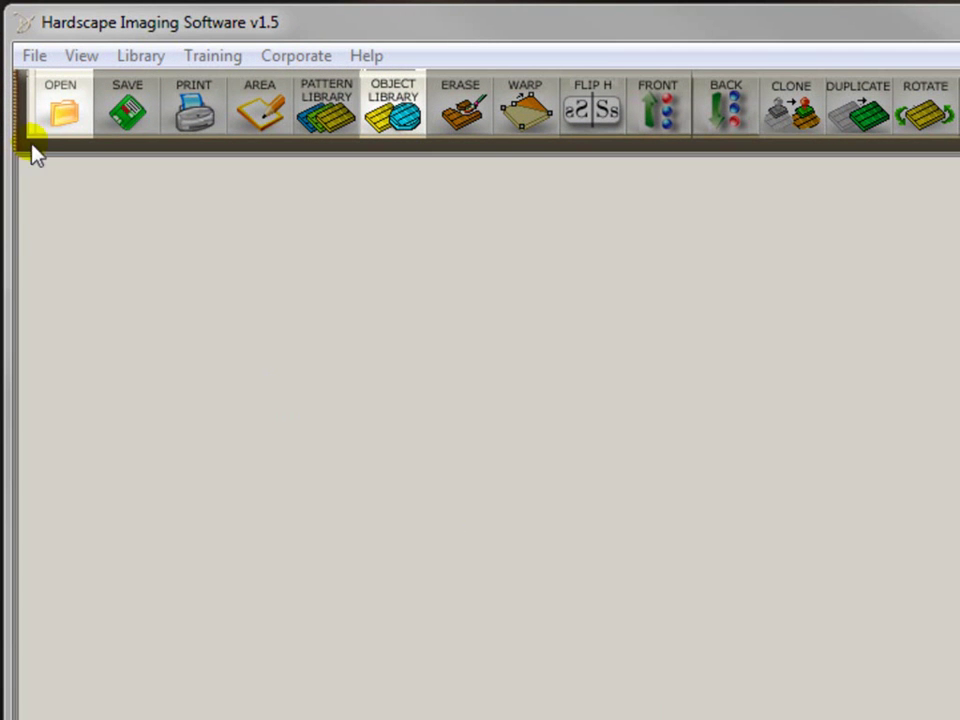
Start opening an image and limit the listed files to JPEG JFIF (*.jpg).
{"action": "left_click", "coordinate": [60, 118]}
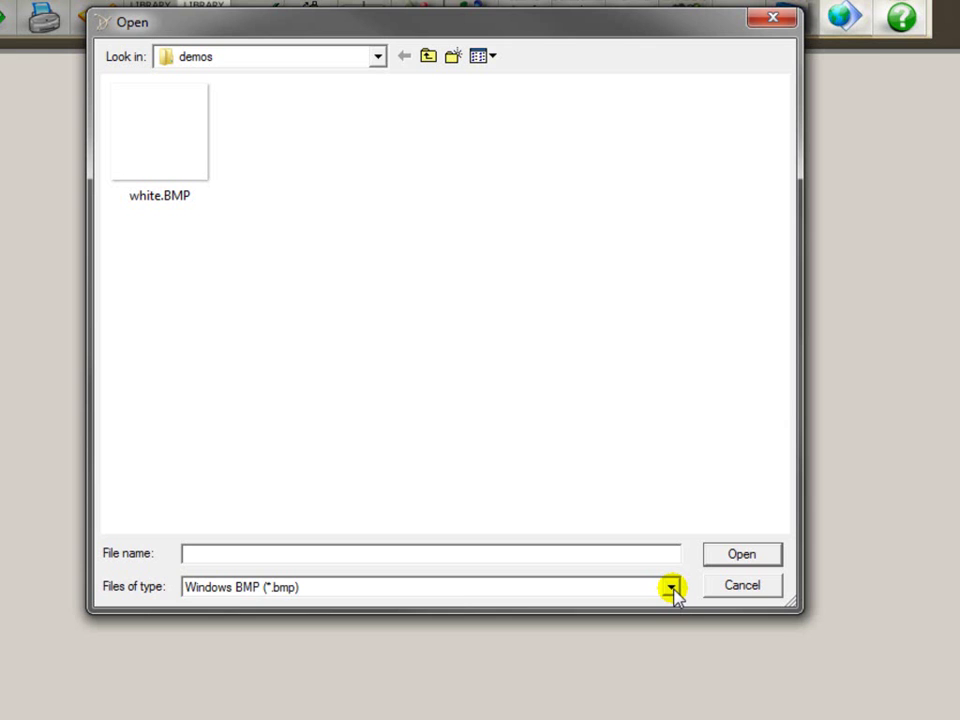
{"action": "left_click", "coordinate": [671, 588]}
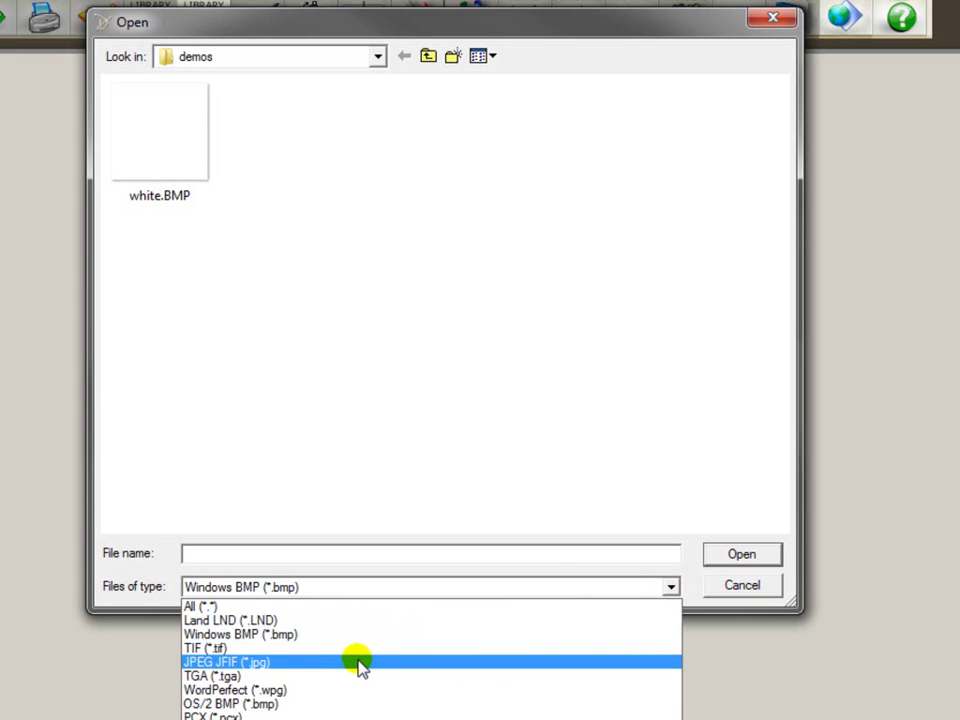
{"action": "left_click", "coordinate": [360, 663]}
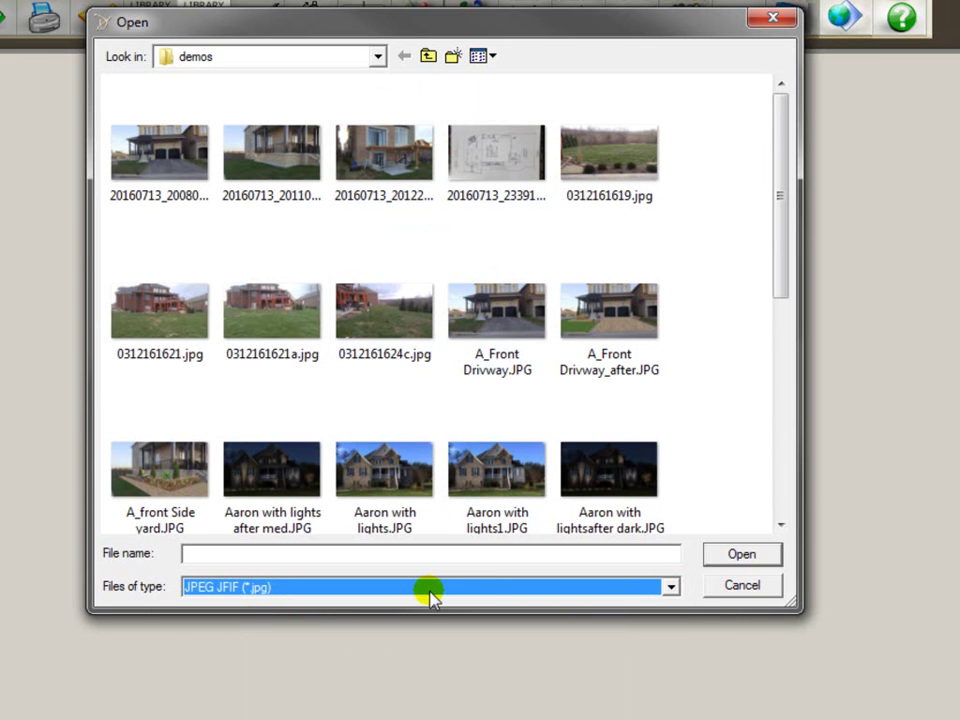
Switch the file list to the Details view and return it to Large icons.
{"action": "left_click", "coordinate": [492, 57]}
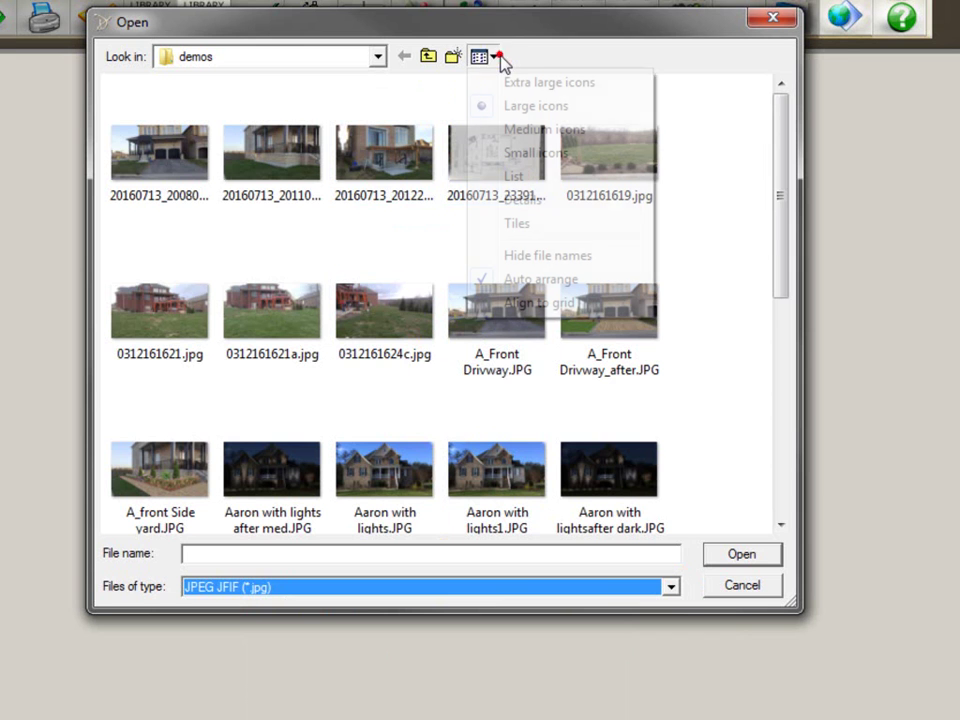
{"action": "left_click", "coordinate": [522, 200]}
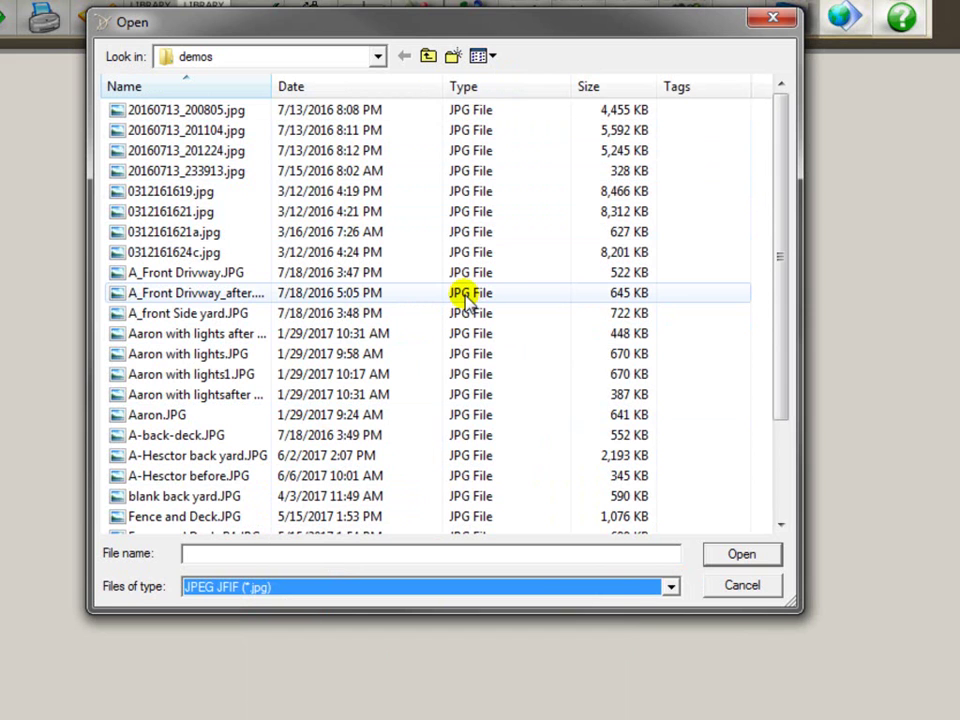
{"action": "left_click", "coordinate": [493, 58]}
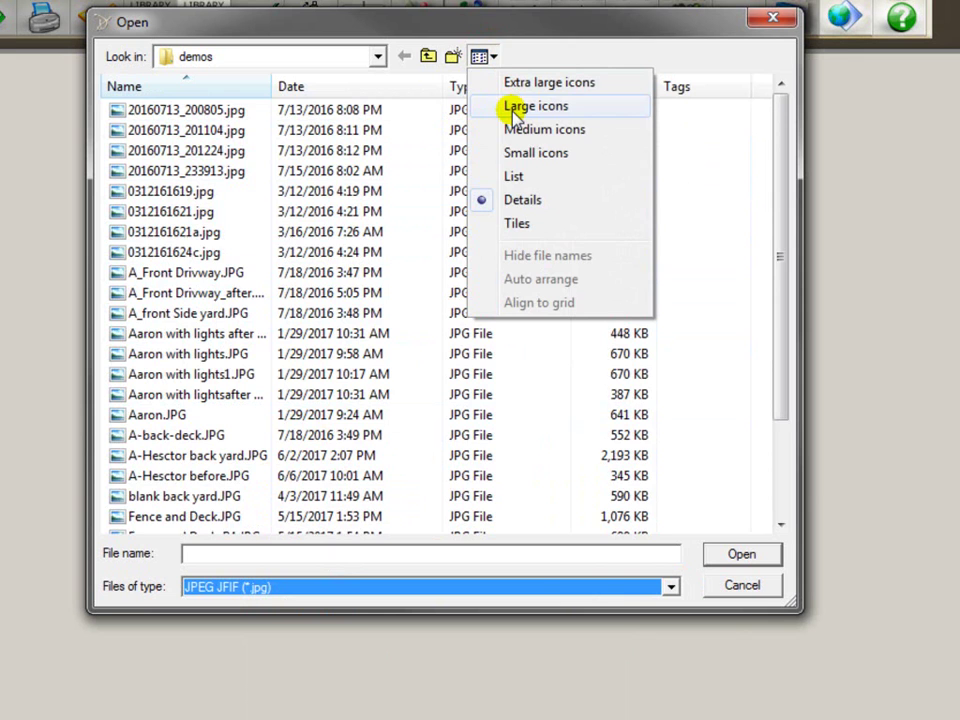
{"action": "left_click", "coordinate": [513, 109]}
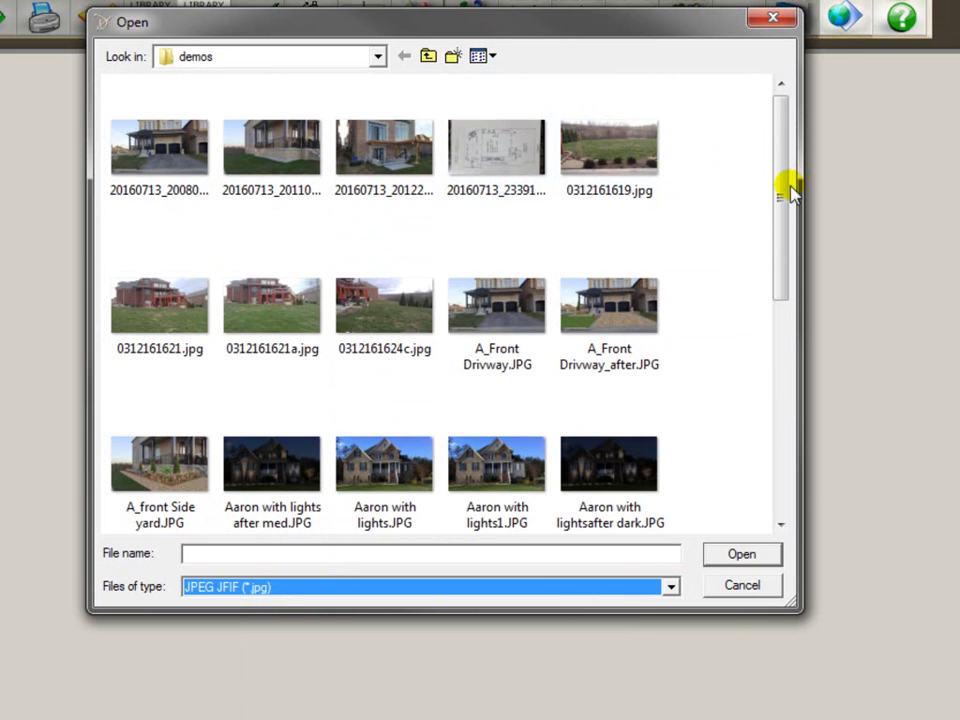
Open the image A-Hesctor back yard.JPG from the demos folder.
{"action": "left_click_drag", "start_coordinate": [784, 195], "coordinate": [762, 418]}
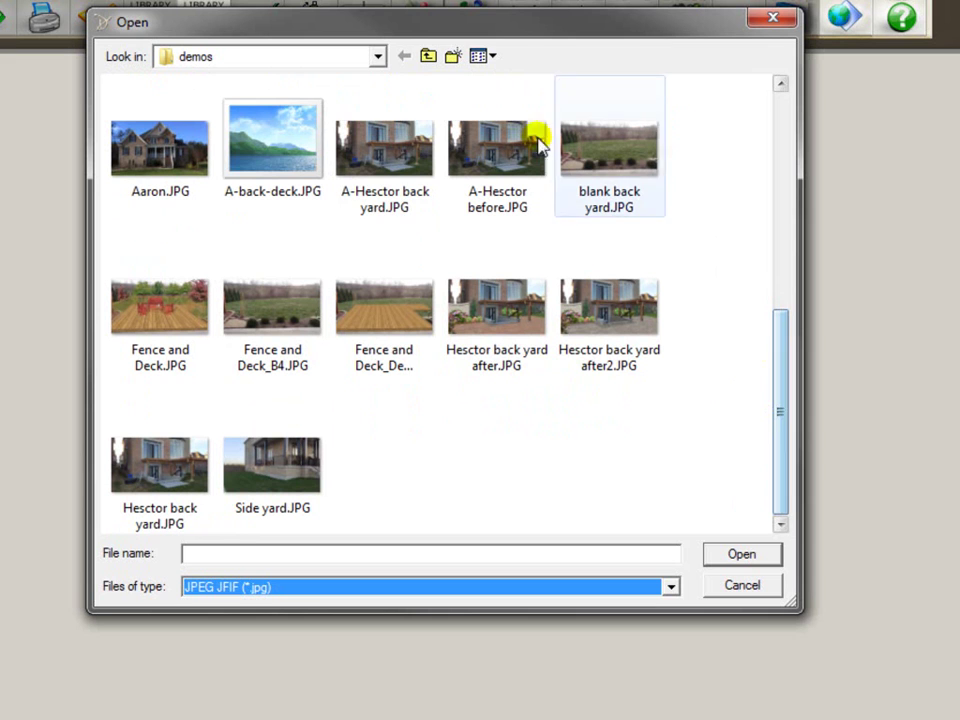
{"action": "left_click", "coordinate": [396, 168]}
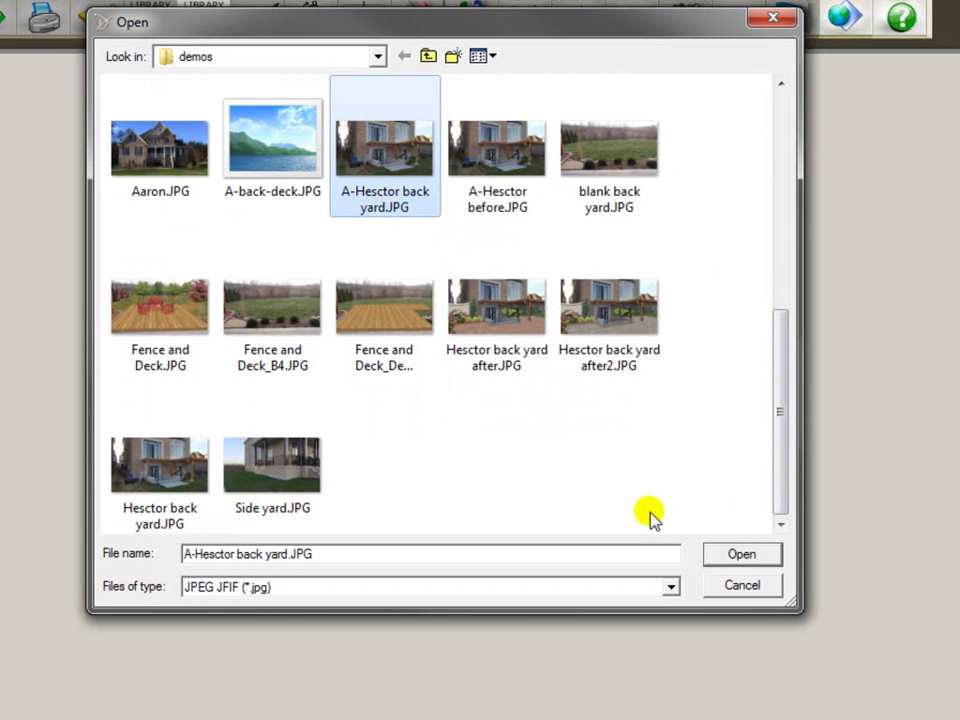
{"action": "left_click", "coordinate": [760, 553]}
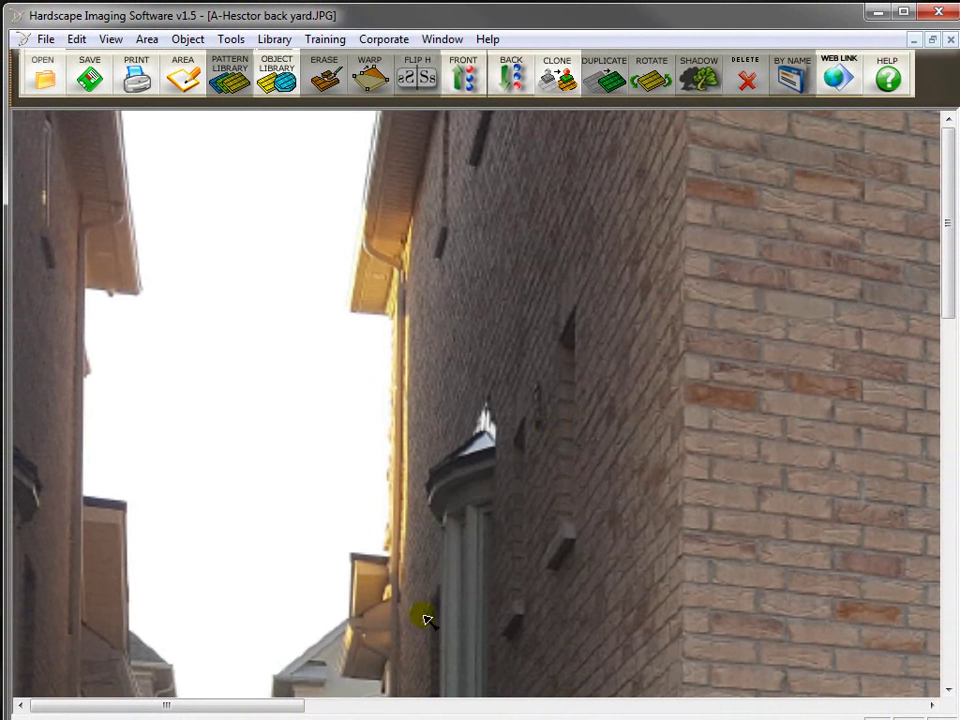
Resize the background image to a width of 1200 pixels with the aspect ratio maintained.
{"action": "left_click_drag", "start_coordinate": [285, 707], "coordinate": [221, 706]}
{"action": "left_click_drag", "start_coordinate": [948, 272], "coordinate": [900, 279]}
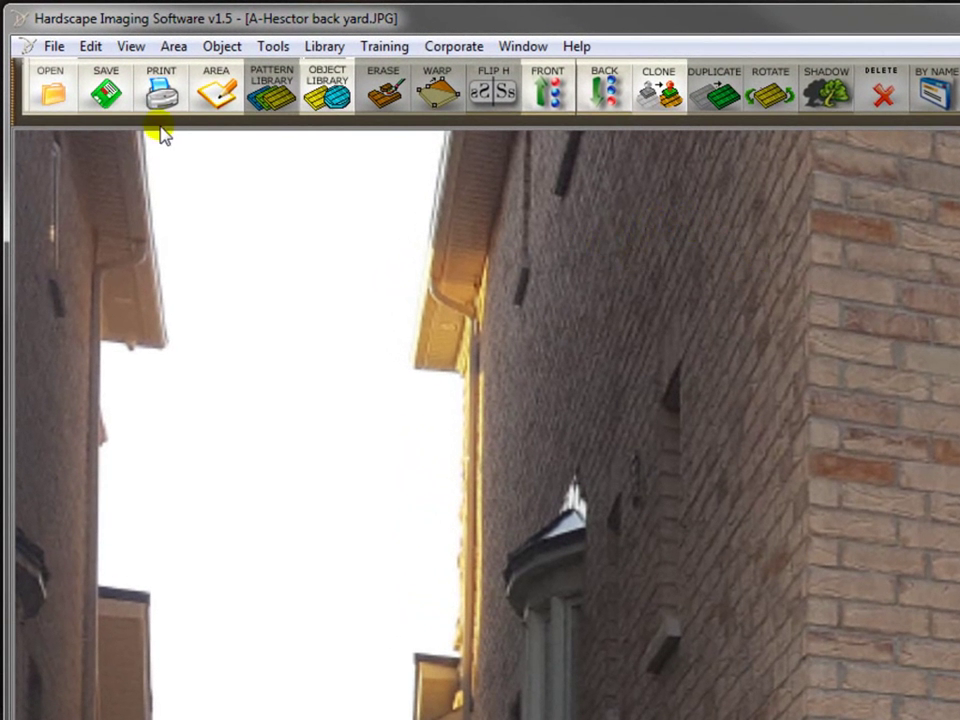
{"action": "left_click", "coordinate": [53, 47]}
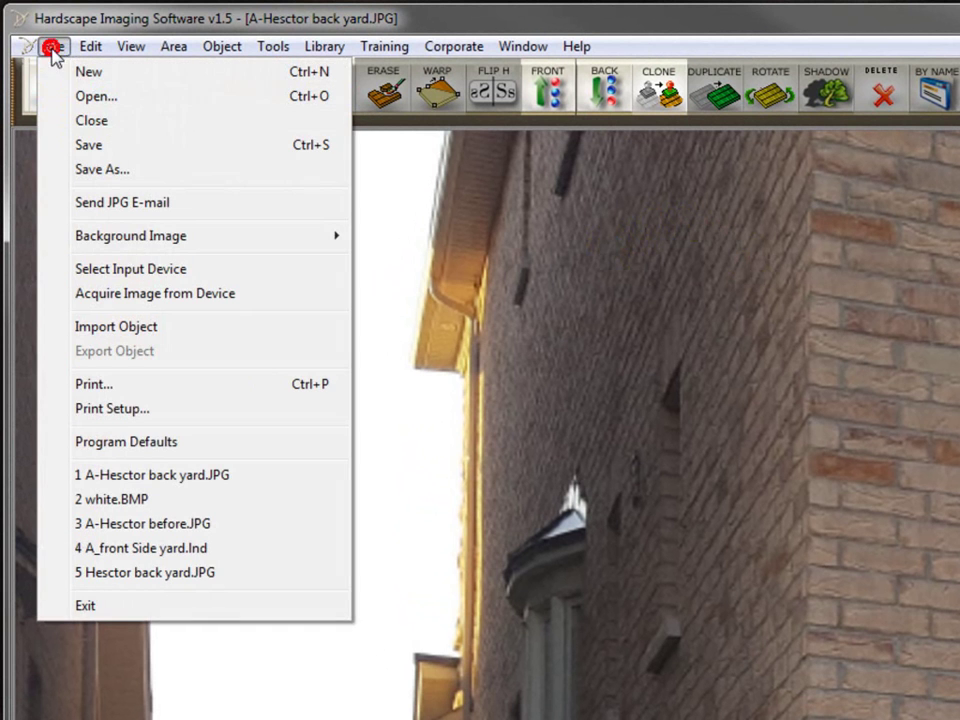
{"action": "left_click", "coordinate": [152, 240]}
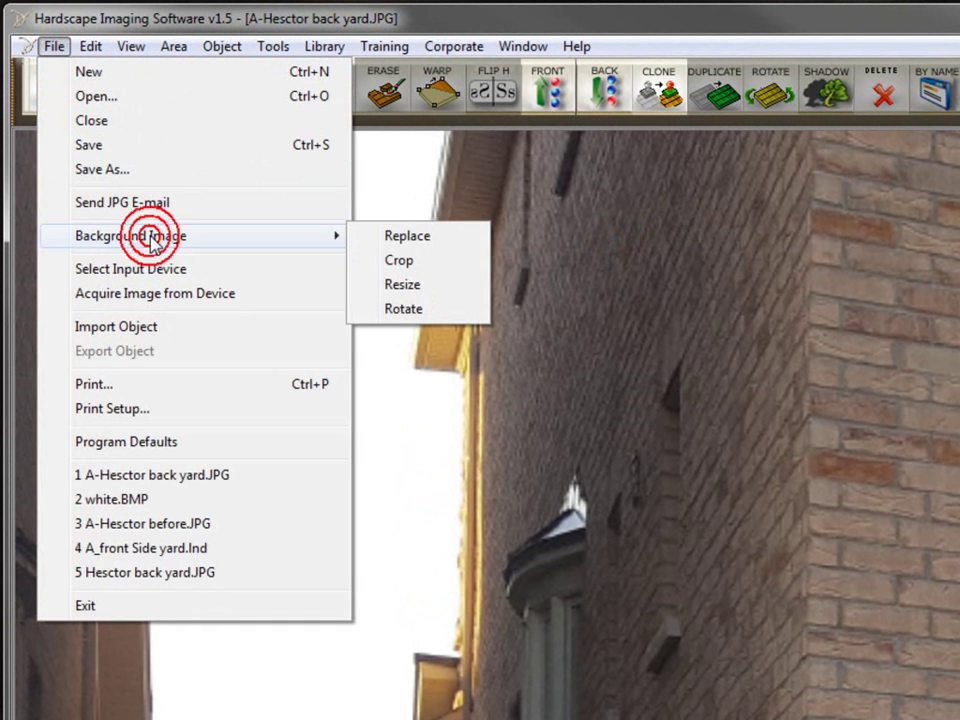
{"action": "left_click", "coordinate": [418, 287]}
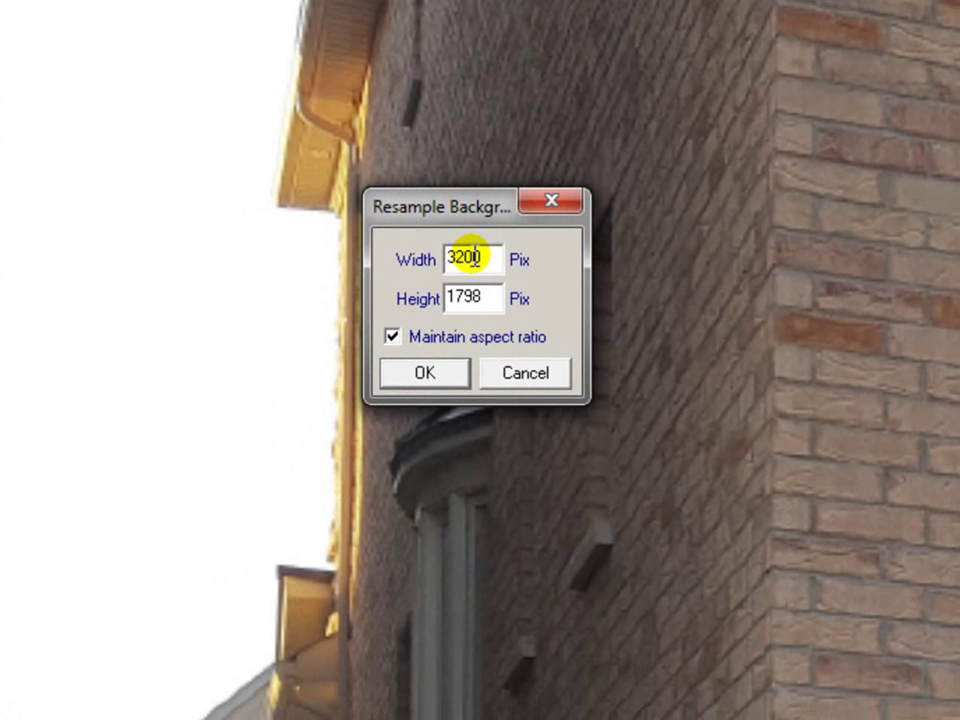
{"action": "left_click", "coordinate": [576, 408]}
{"action": "left_click_drag", "start_coordinate": [481, 248], "coordinate": [414, 249]}
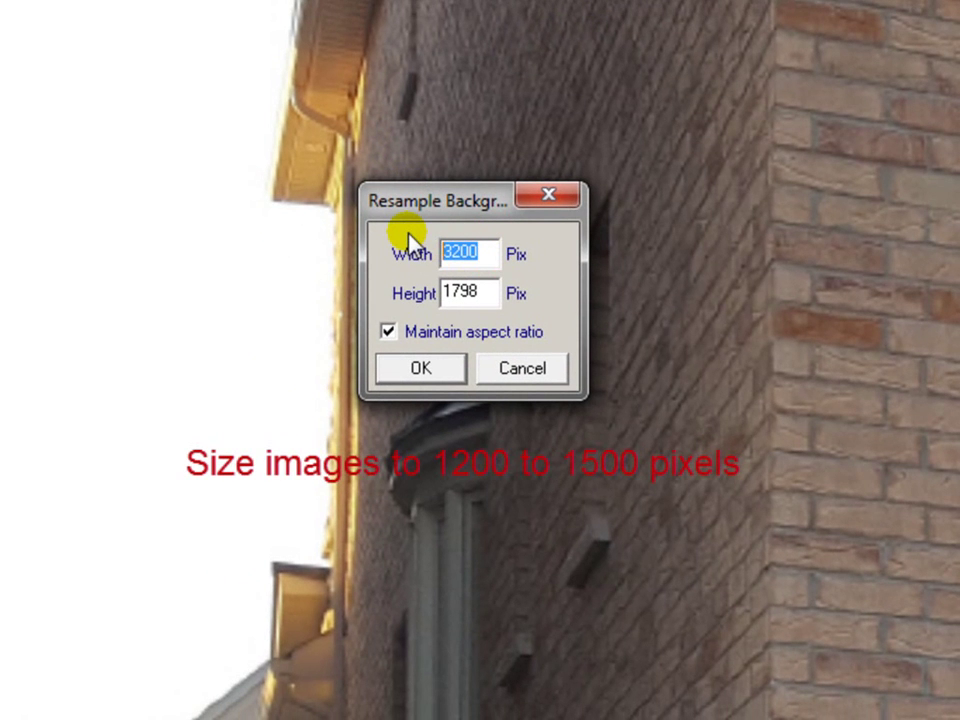
{"action": "type", "text": "1200"}
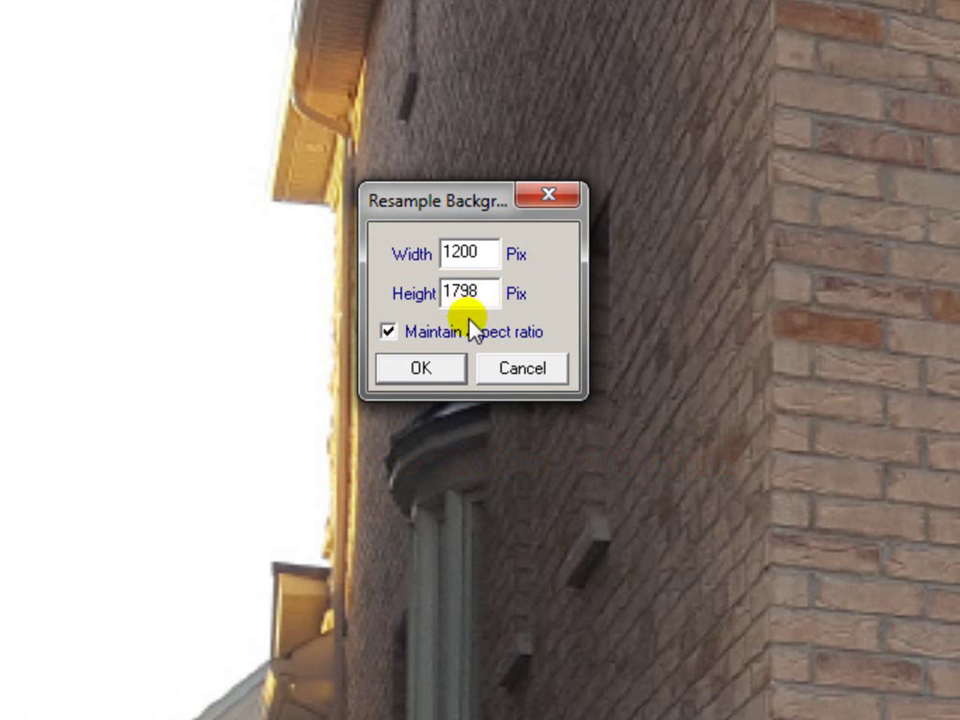
{"action": "left_click", "coordinate": [432, 370]}
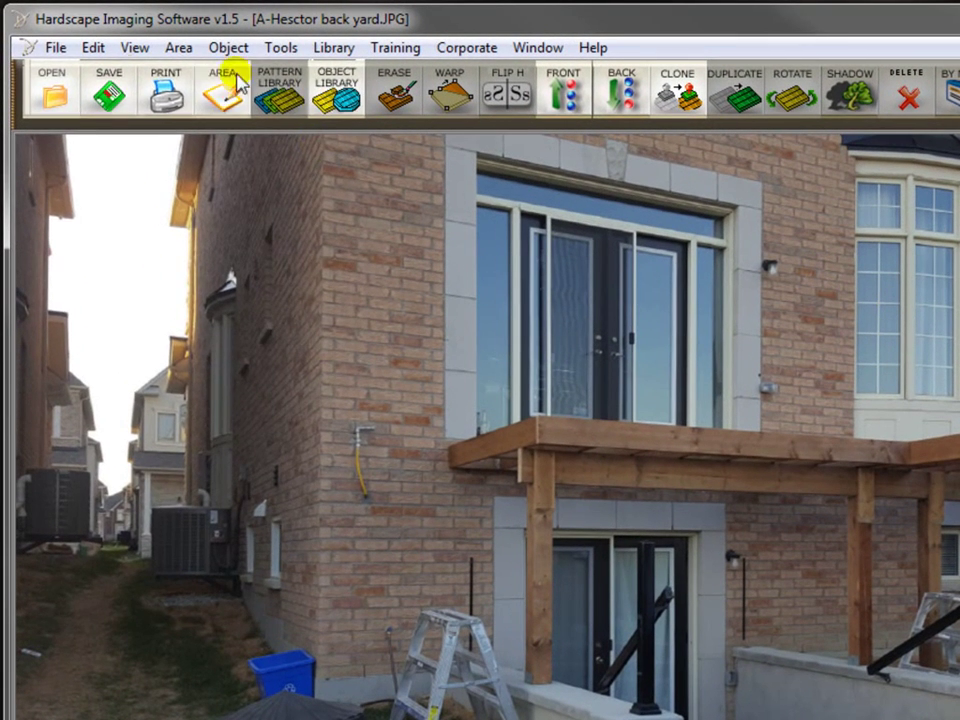
Save the resized image in the demos folder as a JPEG named A-Hesctor_Before.
{"action": "left_click", "coordinate": [50, 46]}
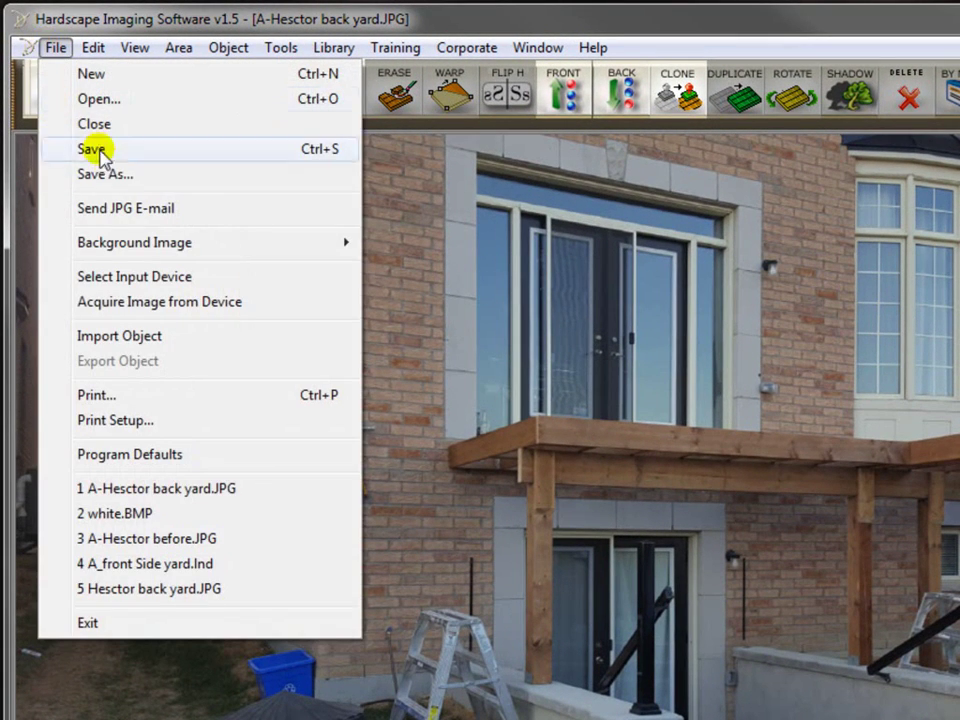
{"action": "left_click", "coordinate": [115, 174]}
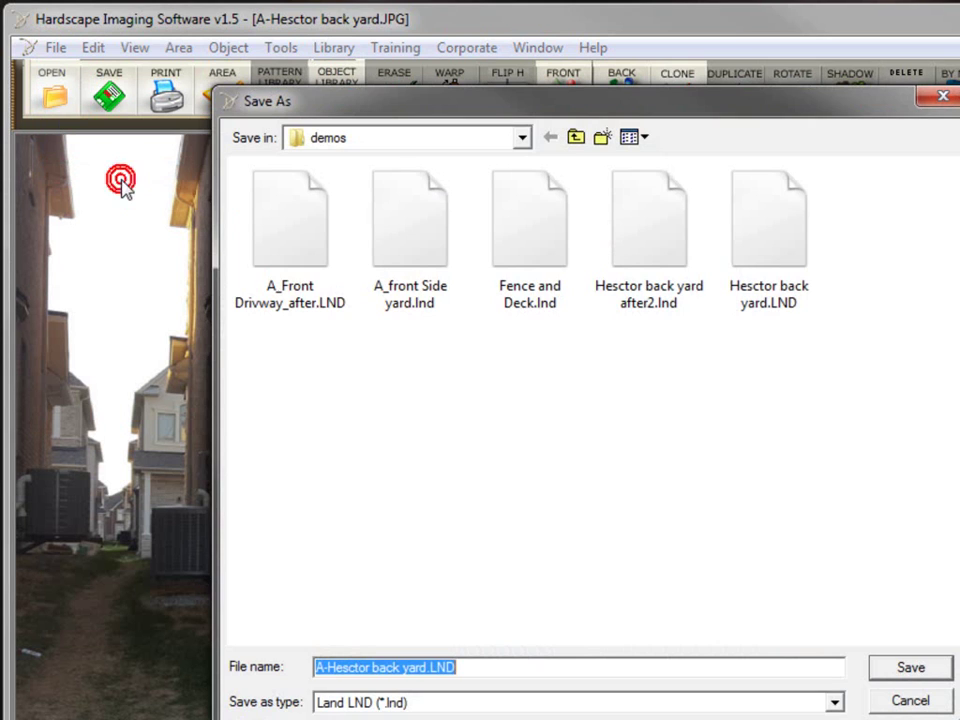
{"action": "left_click", "coordinate": [475, 672]}
{"action": "left_click", "coordinate": [476, 703]}
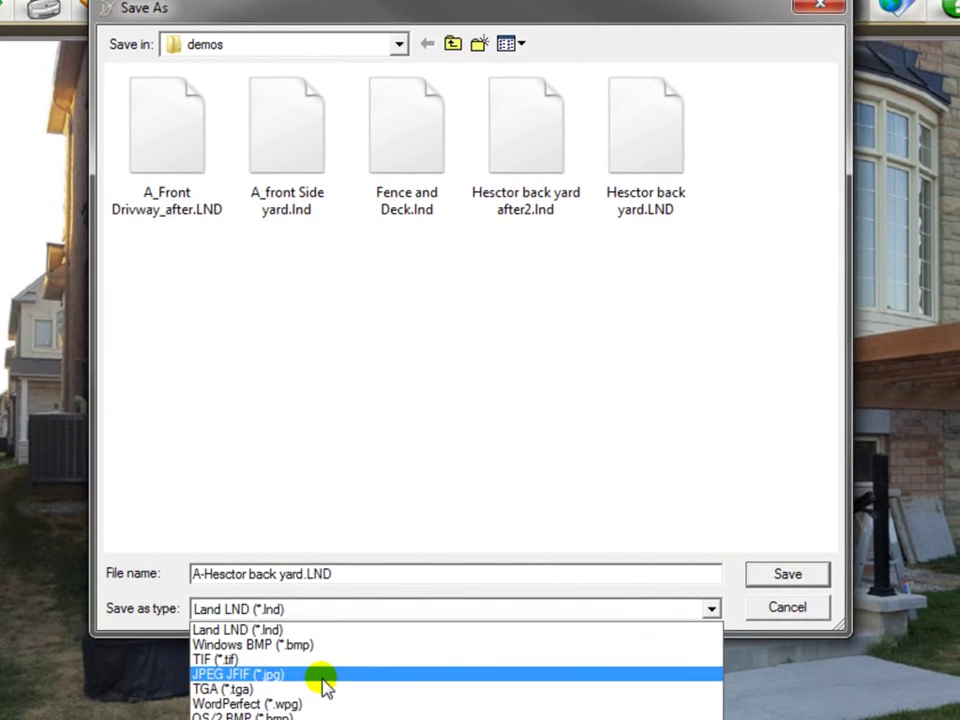
{"action": "left_click", "coordinate": [325, 685]}
{"action": "left_click_drag", "start_coordinate": [347, 572], "coordinate": [250, 571]}
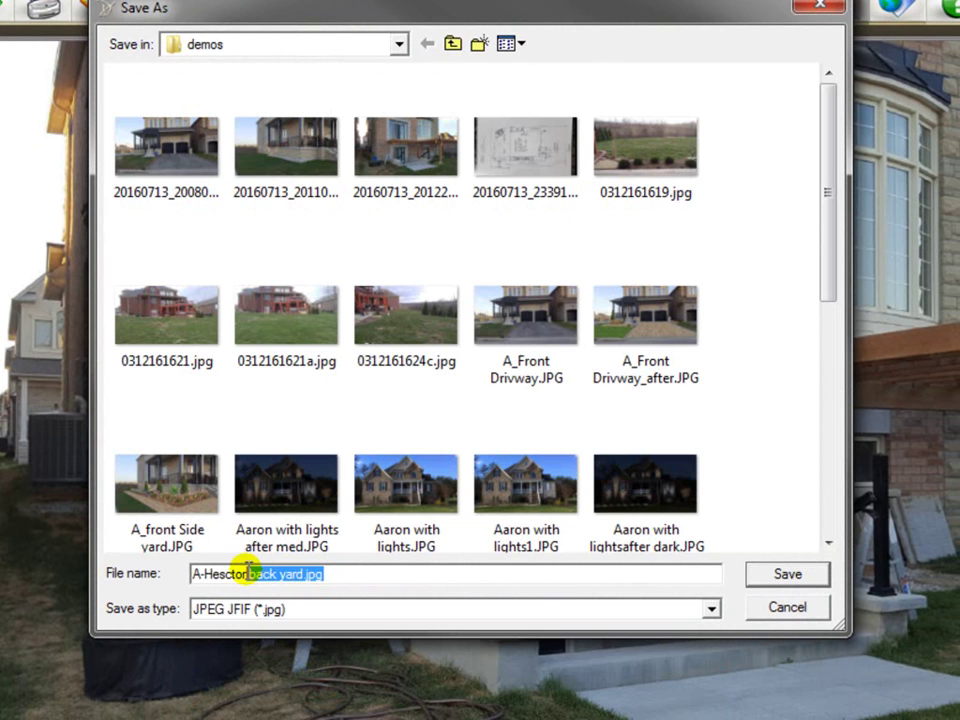
{"action": "type", "text": "_"}
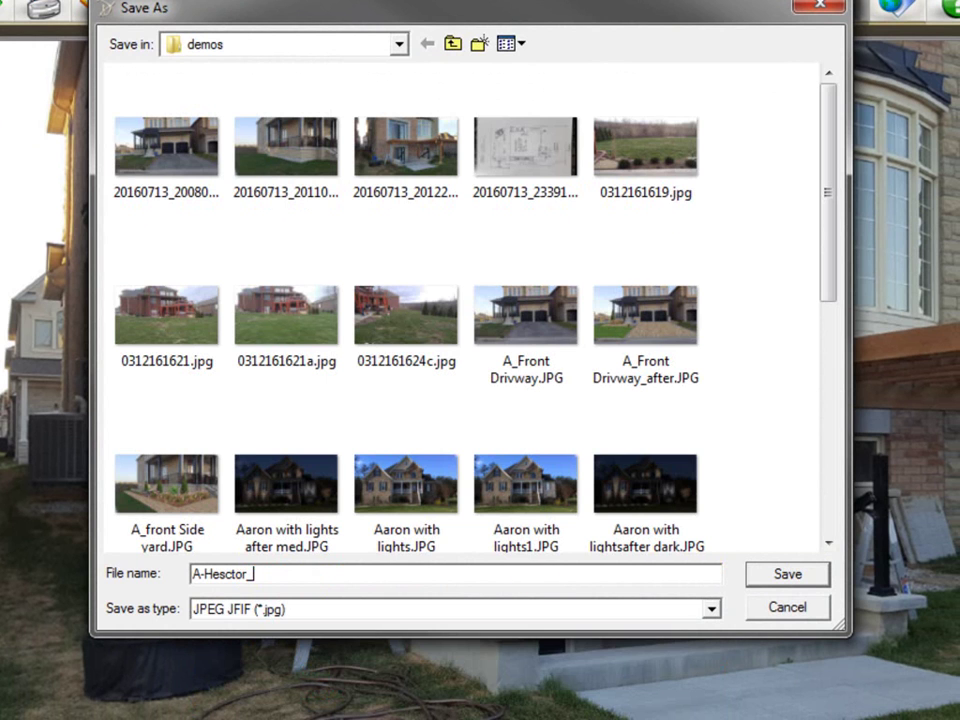
{"action": "type", "text": "Before"}
{"action": "left_click", "coordinate": [779, 577]}
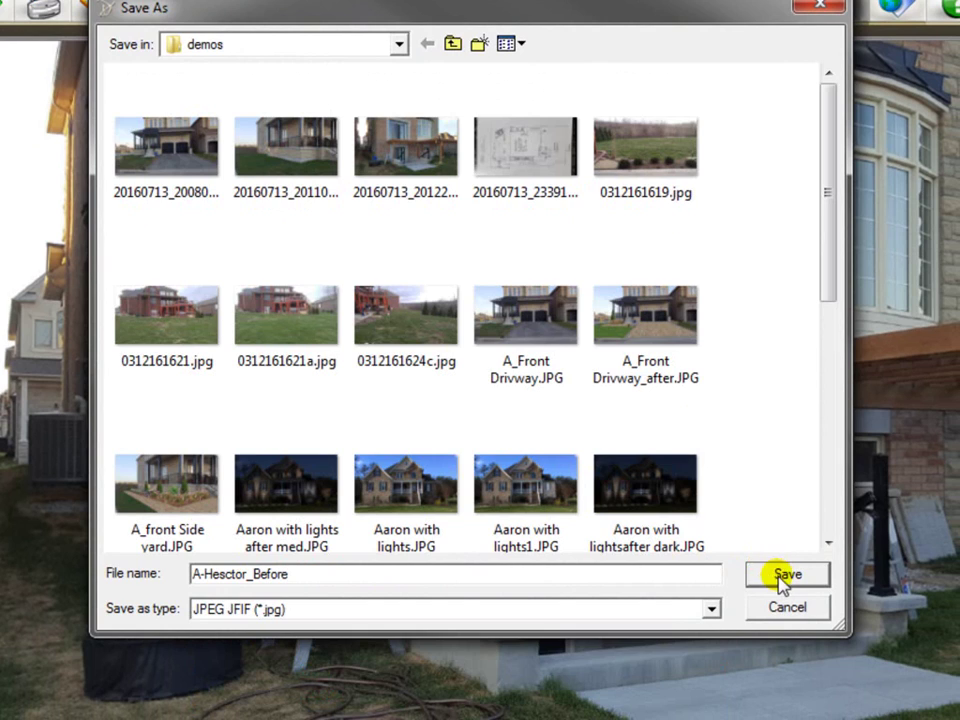
{"action": "left_click", "coordinate": [785, 576]}
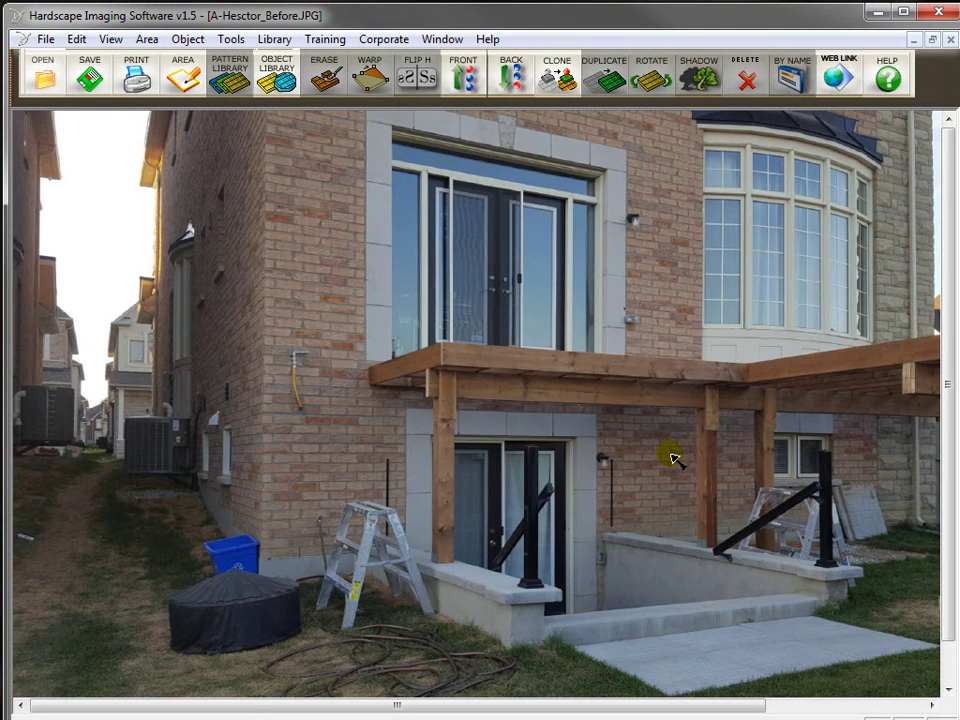
Set up the Clone tool with the smaller square brush for retouching the brick wall above the stepladder.
{"action": "scroll", "coordinate": [403, 500], "scroll_direction": "down", "scroll_amount": 1}
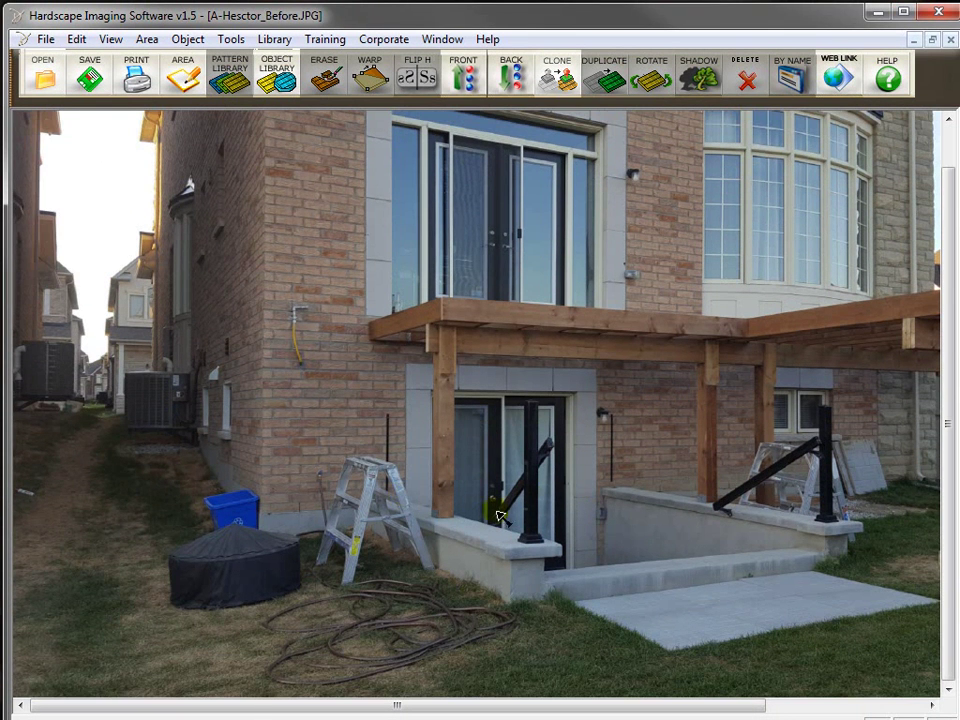
{"action": "left_click_drag", "start_coordinate": [529, 706], "coordinate": [480, 712]}
{"action": "left_click", "coordinate": [334, 476]}
{"action": "left_click", "coordinate": [467, 403]}
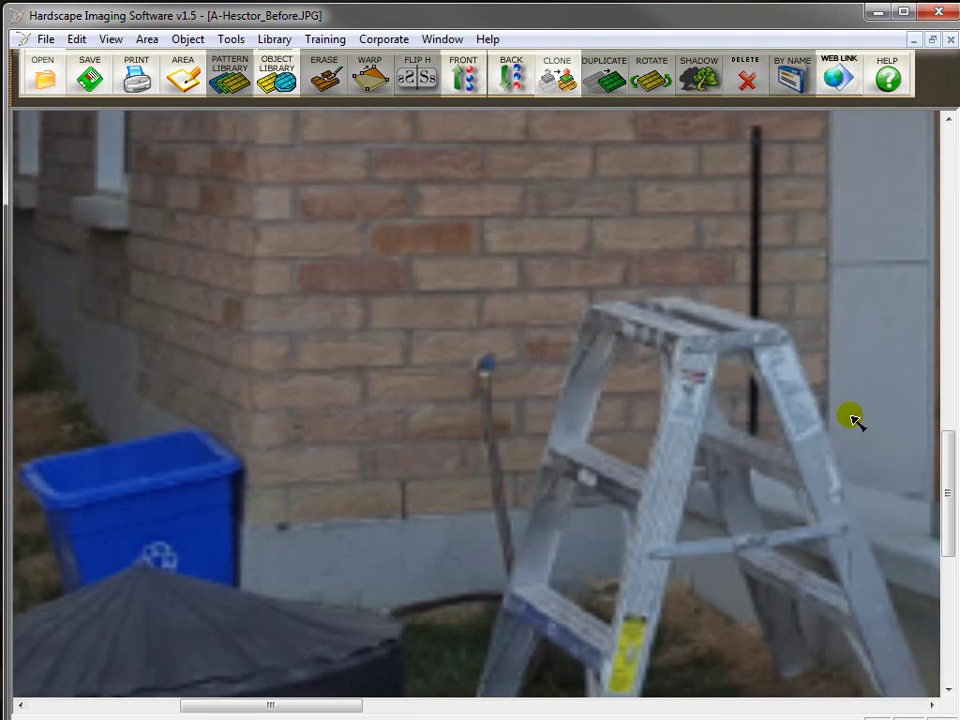
{"action": "left_click_drag", "start_coordinate": [949, 491], "coordinate": [951, 410]}
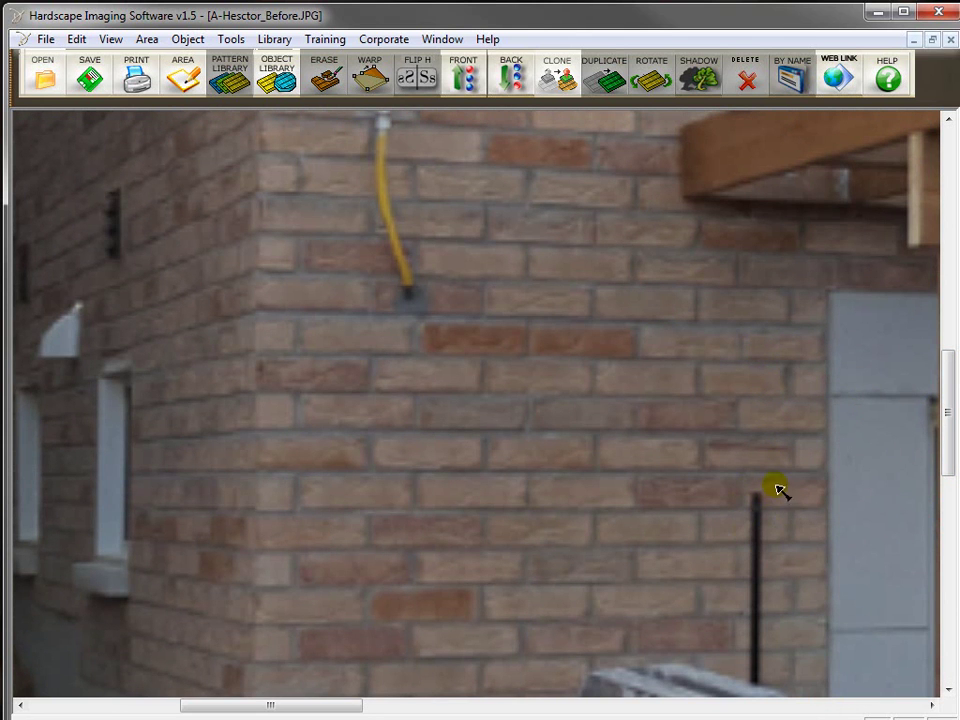
{"action": "scroll", "coordinate": [771, 471], "scroll_direction": "down", "scroll_amount": 2}
{"action": "scroll", "coordinate": [786, 476], "scroll_direction": "up", "scroll_amount": 1}
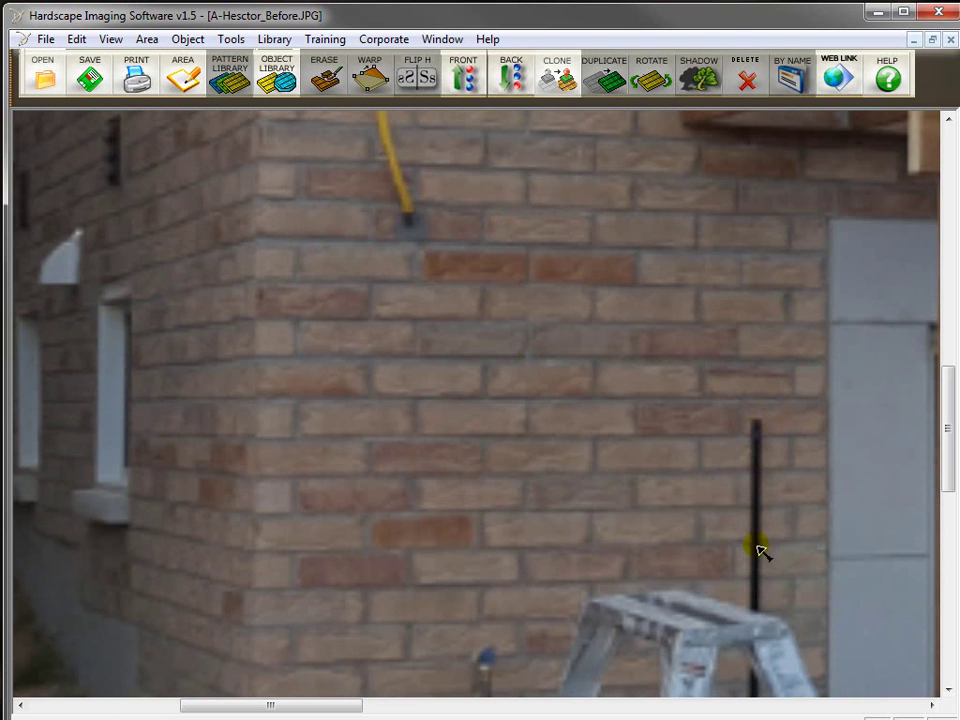
{"action": "left_click", "coordinate": [563, 88]}
{"action": "left_click", "coordinate": [327, 193]}
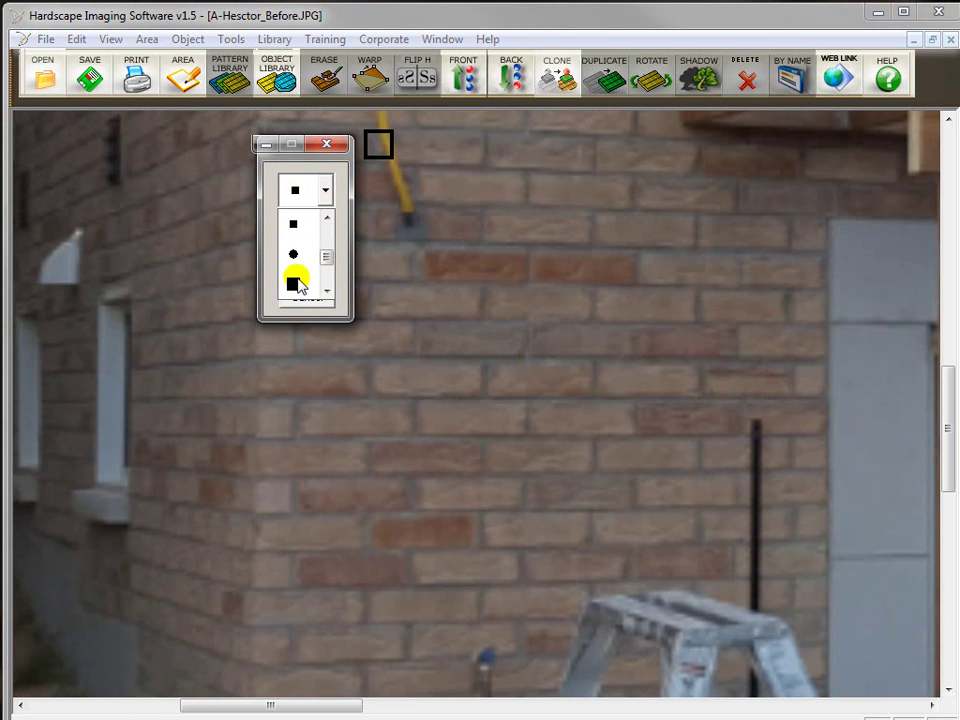
{"action": "left_click", "coordinate": [296, 223]}
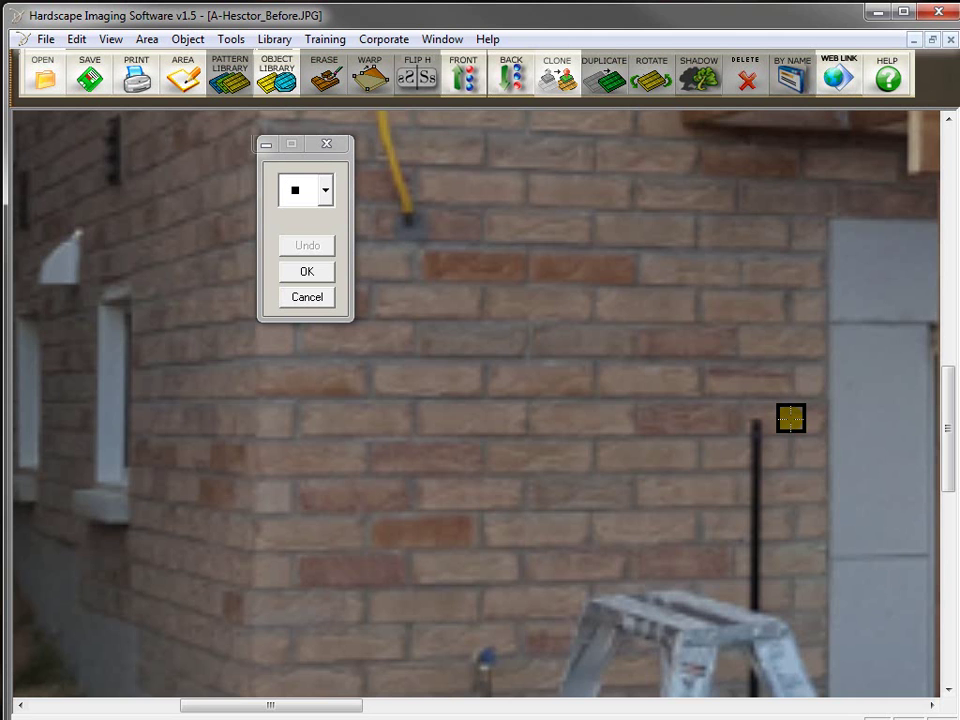
Clone clean brick from beside the thin black pole over its top end above the stepladder.
{"action": "scroll", "coordinate": [790, 418], "scroll_direction": "up", "scroll_amount": 1}
{"action": "left_click", "coordinate": [510, 401]}
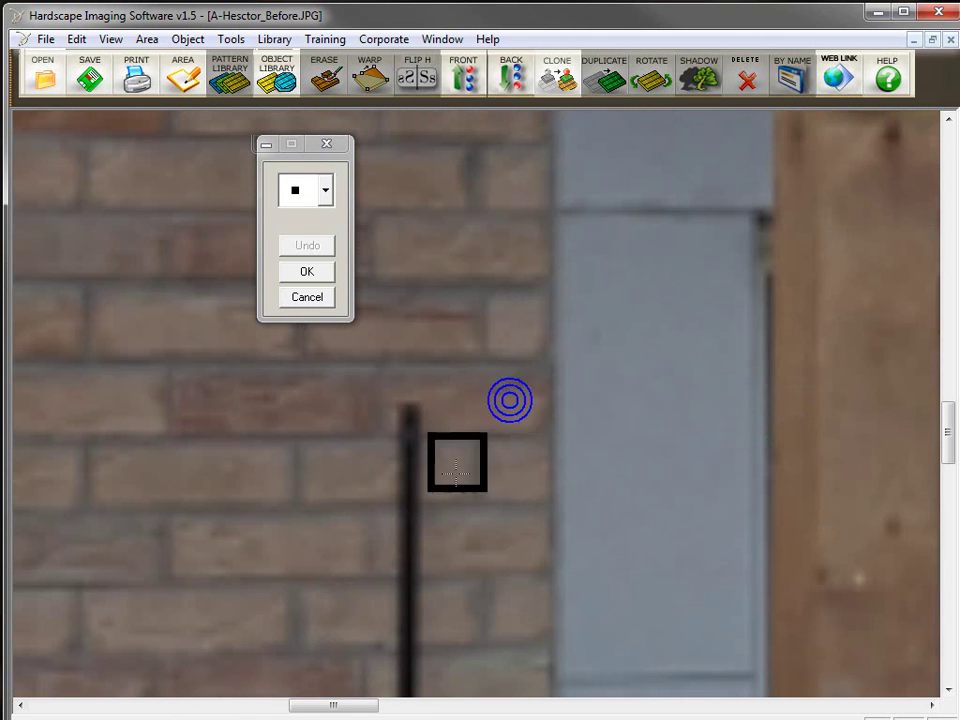
{"action": "left_click", "coordinate": [434, 394]}
{"action": "left_click_drag", "start_coordinate": [434, 394], "coordinate": [434, 400]}
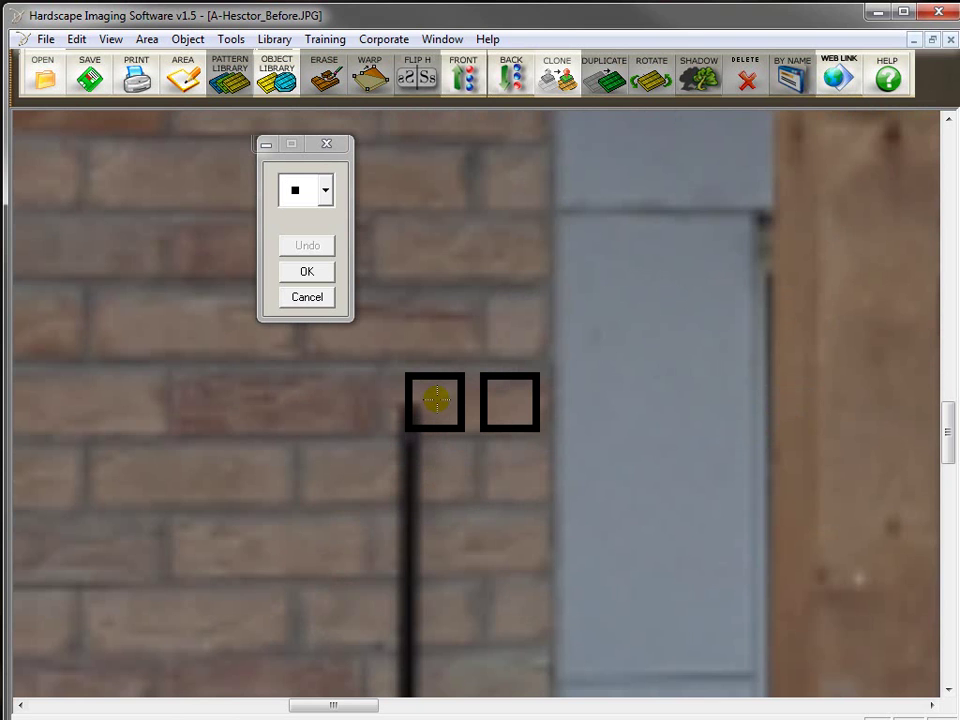
{"action": "left_click", "coordinate": [432, 401]}
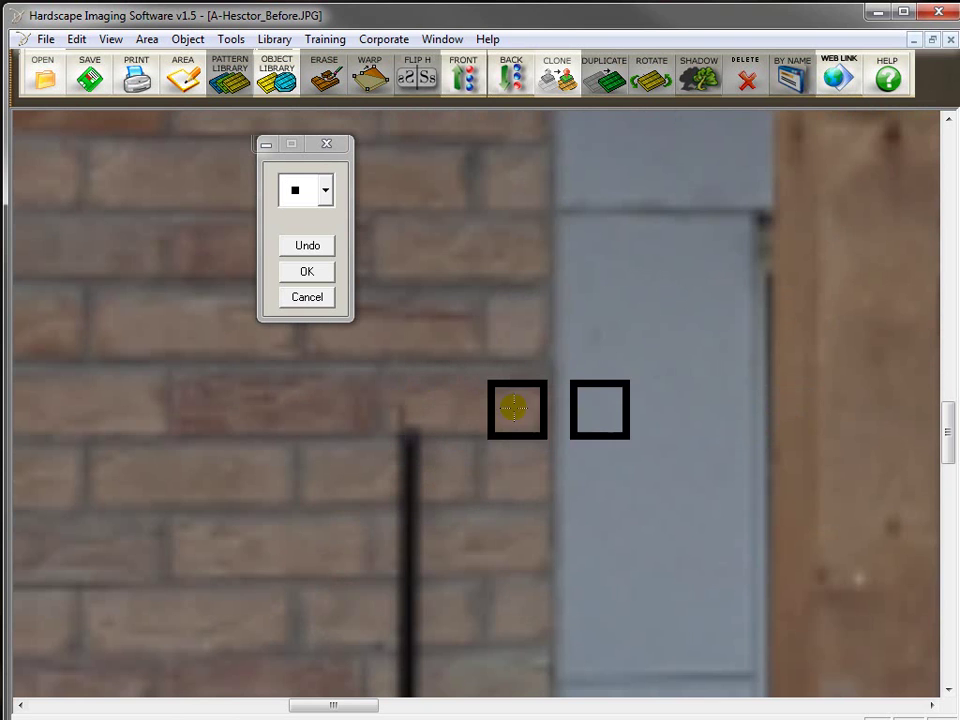
{"action": "left_click", "coordinate": [421, 397]}
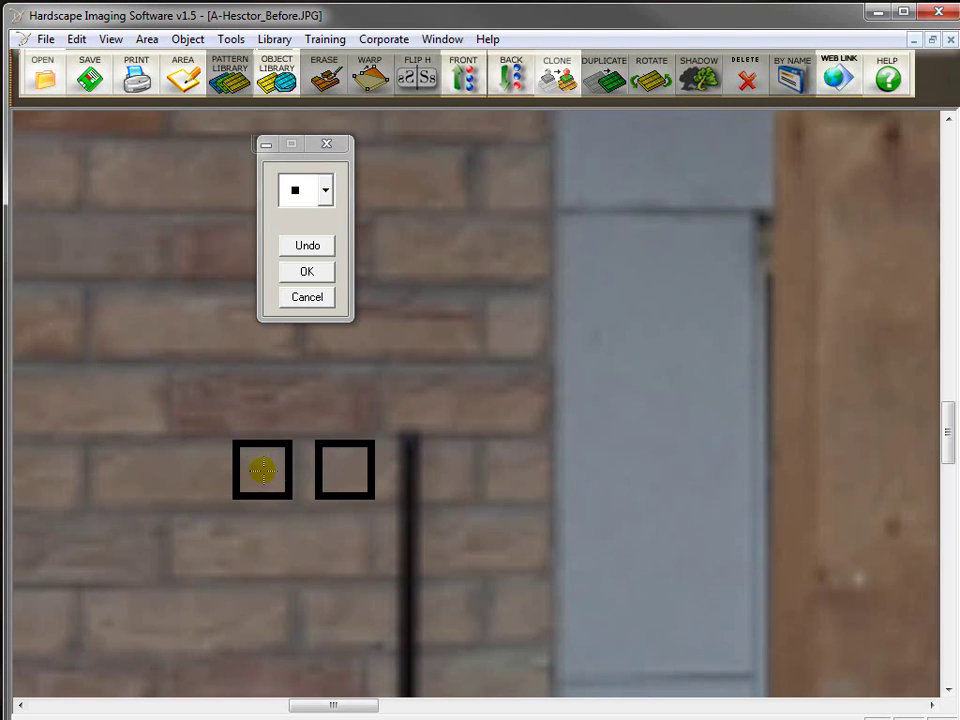
Clone neighbouring brick and mortar over the next two courses of the black pole, and accept the retouching.
{"action": "right_click", "coordinate": [264, 469]}
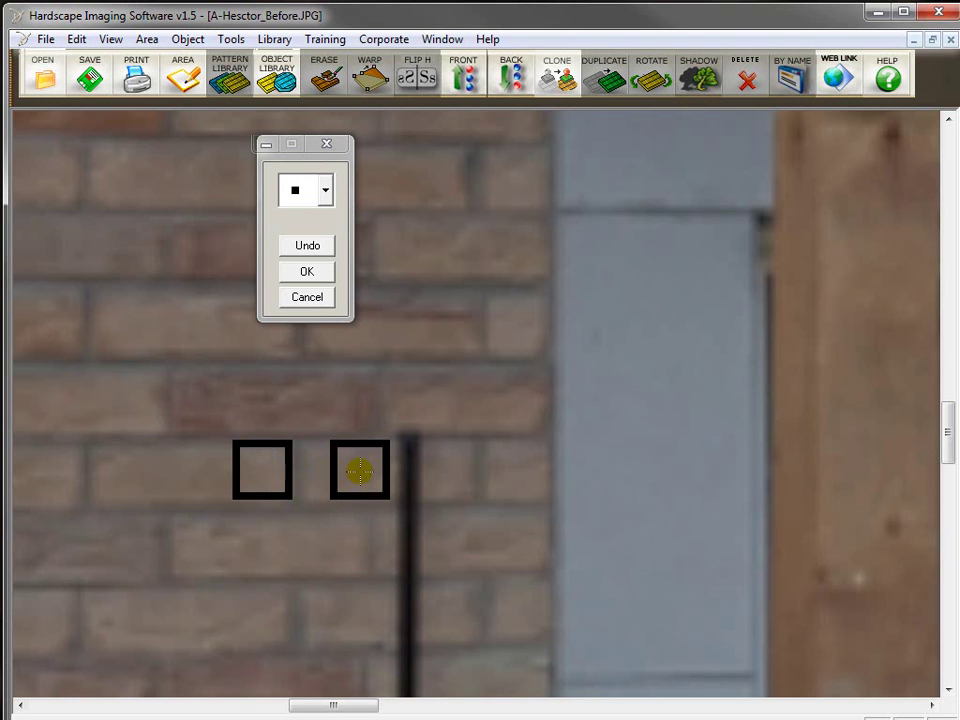
{"action": "right_click", "coordinate": [351, 469]}
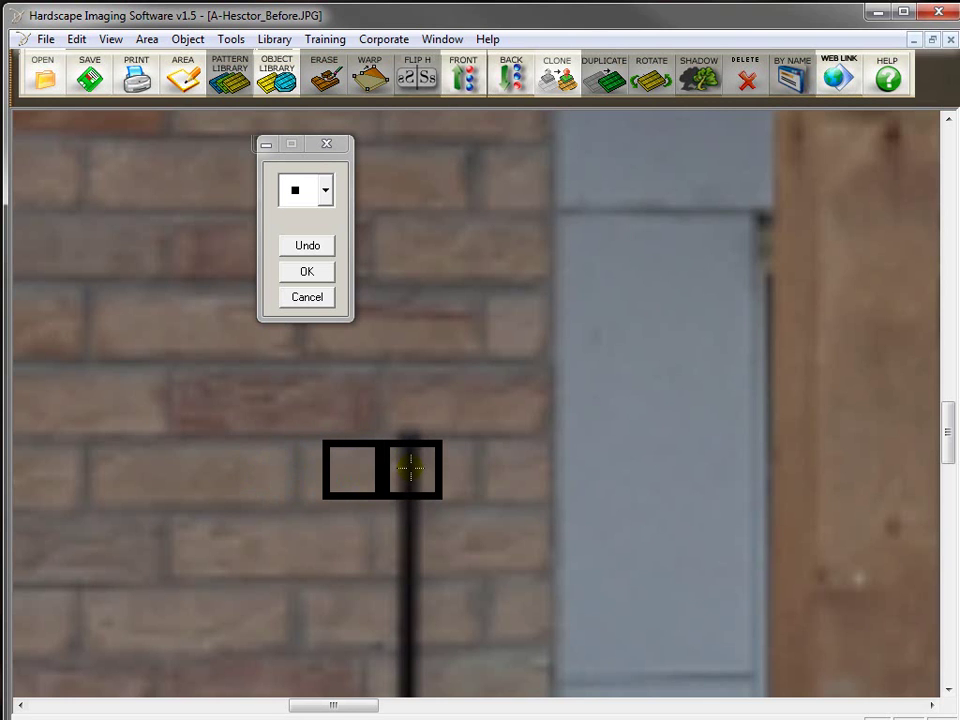
{"action": "mouse_move", "coordinate": [412, 469]}
{"action": "left_mouse_down"}
{"action": "mouse_move", "coordinate": [456, 484]}
{"action": "mouse_move", "coordinate": [420, 447]}
{"action": "left_mouse_up"}
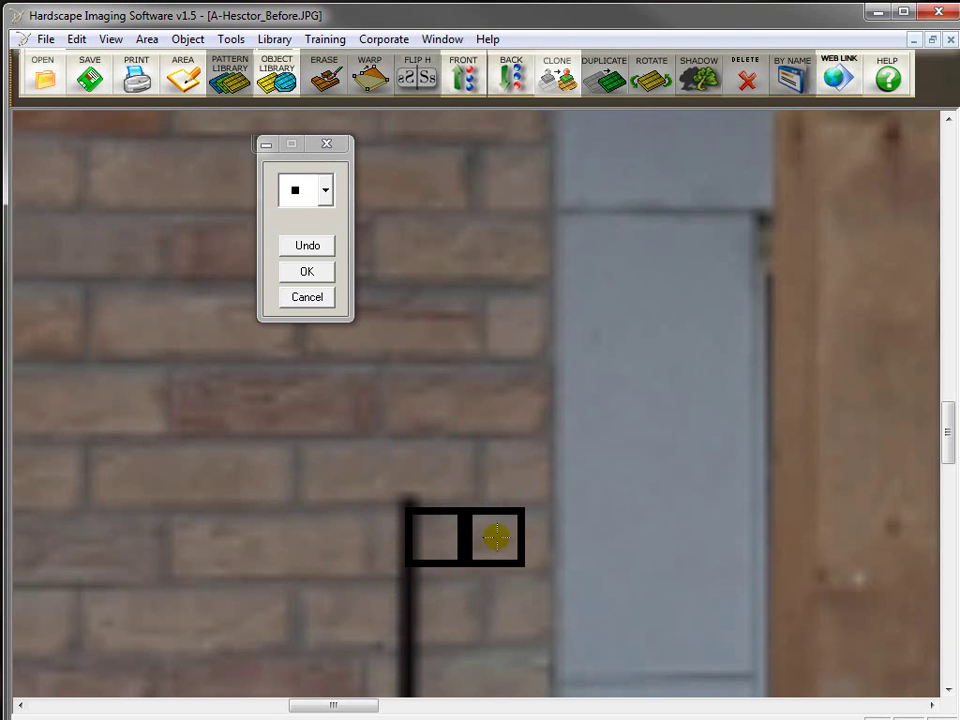
{"action": "left_click", "coordinate": [497, 538]}
{"action": "mouse_move", "coordinate": [425, 538]}
{"action": "left_mouse_down"}
{"action": "mouse_move", "coordinate": [418, 550]}
{"action": "mouse_move", "coordinate": [431, 529]}
{"action": "mouse_move", "coordinate": [425, 513]}
{"action": "left_mouse_up"}
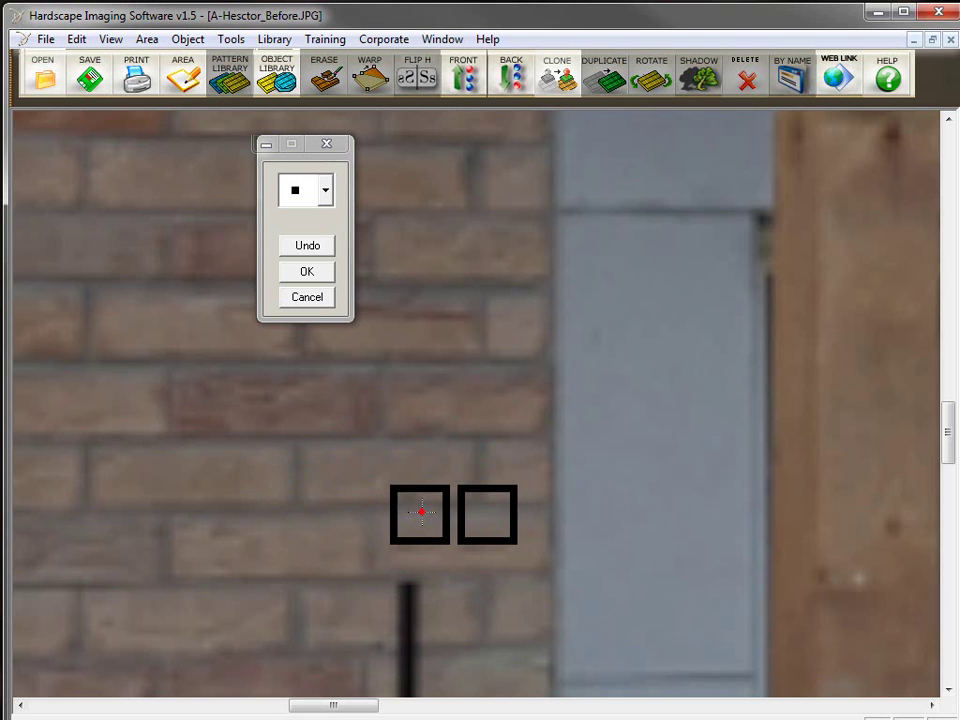
{"action": "left_click_drag", "start_coordinate": [426, 594], "coordinate": [427, 601]}
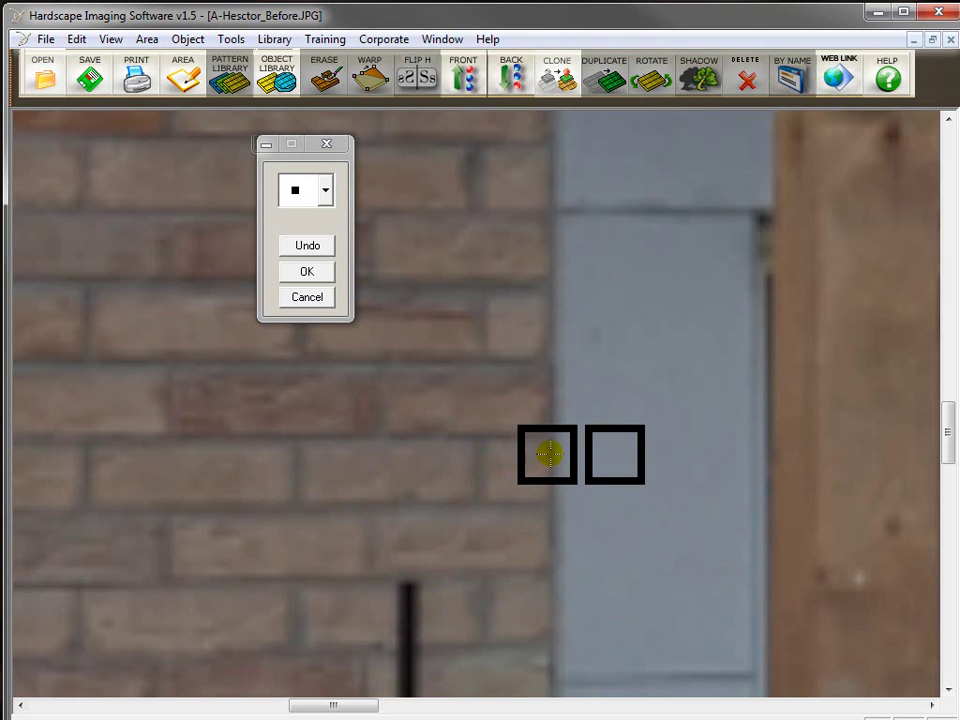
{"action": "scroll", "coordinate": [549, 454], "scroll_direction": "down", "scroll_amount": 2}
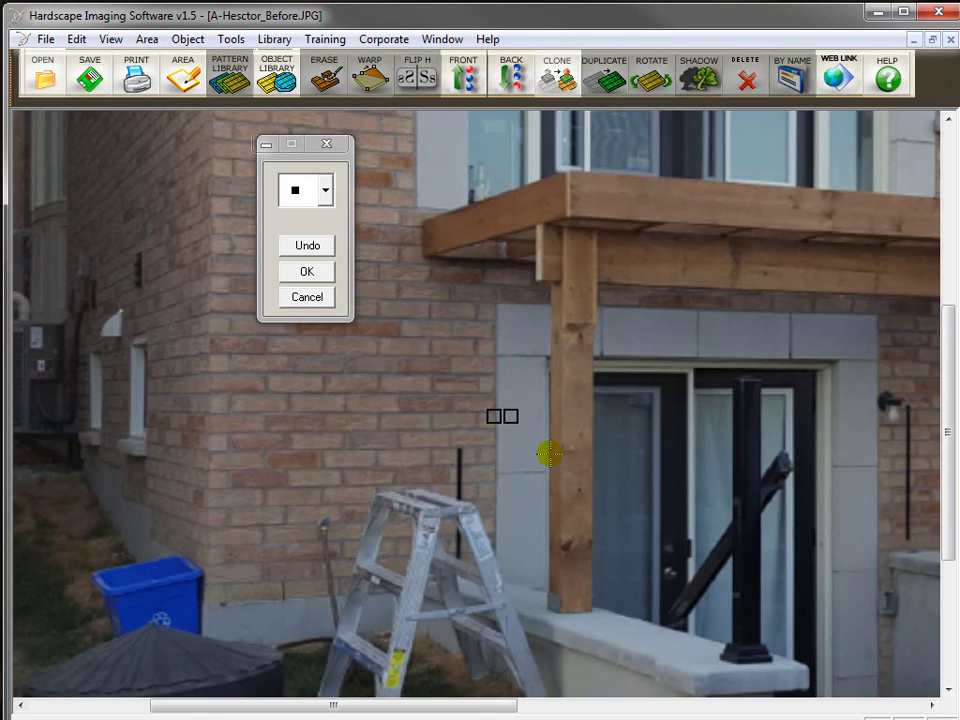
{"action": "left_click", "coordinate": [322, 271]}
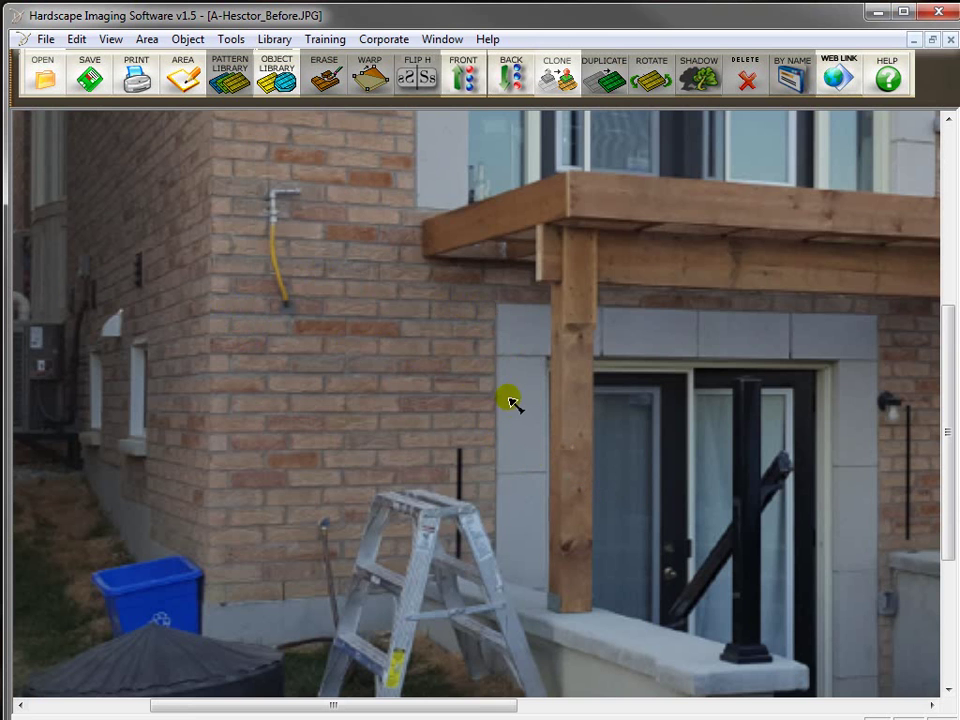
Define a four-cornered area over the clean brick between the yellow hose and the stepladder, from the wall corner to the grey door surround.
{"action": "left_click", "coordinate": [183, 80]}
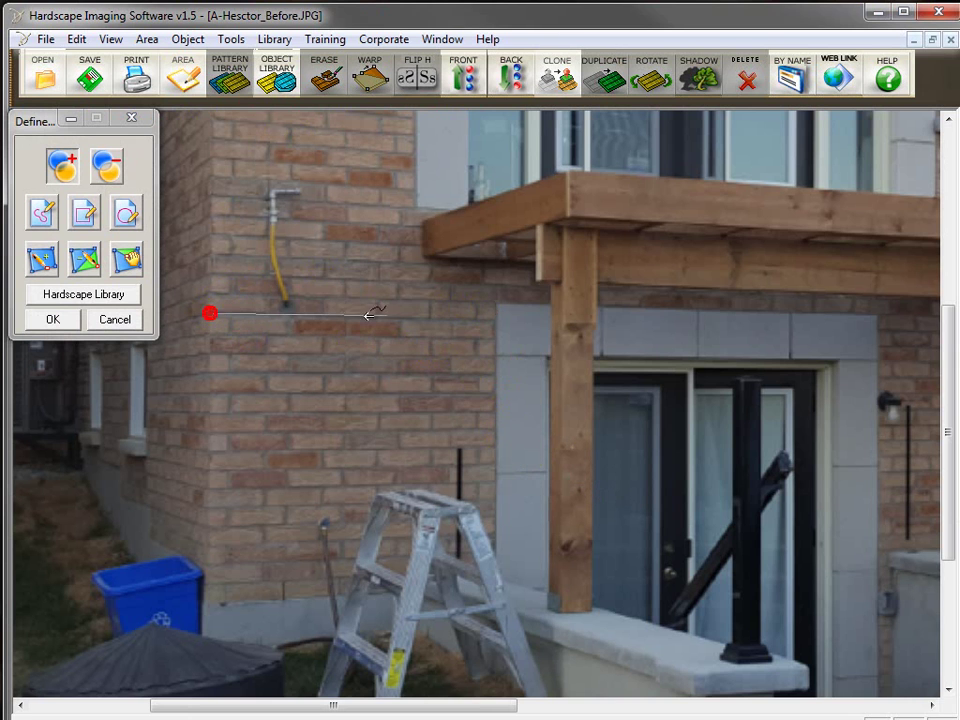
{"action": "left_click", "coordinate": [463, 315]}
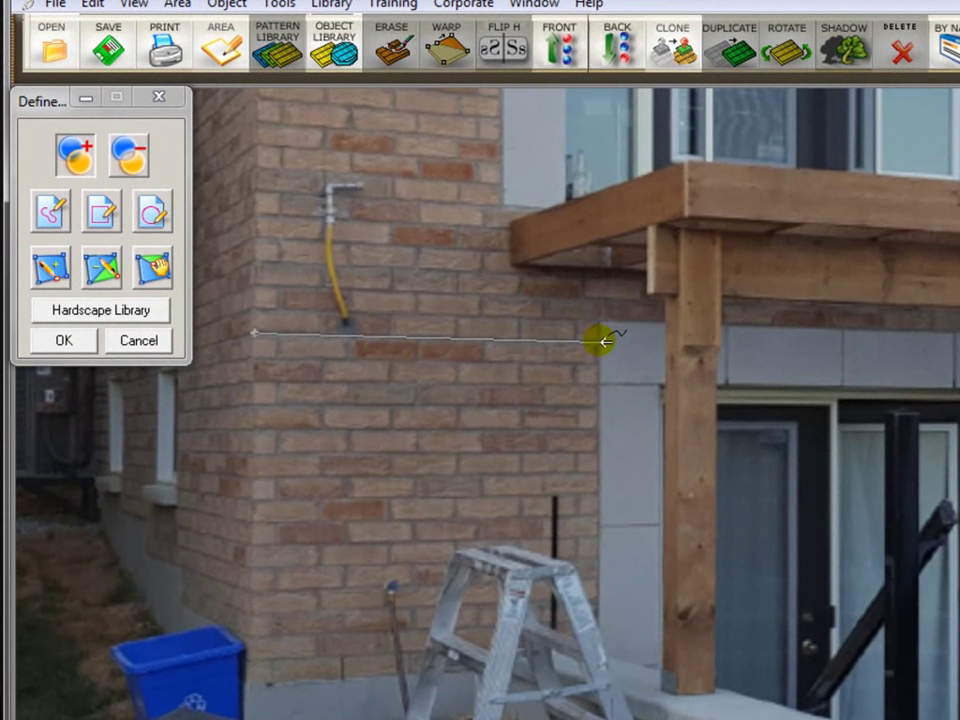
{"action": "left_click", "coordinate": [600, 341]}
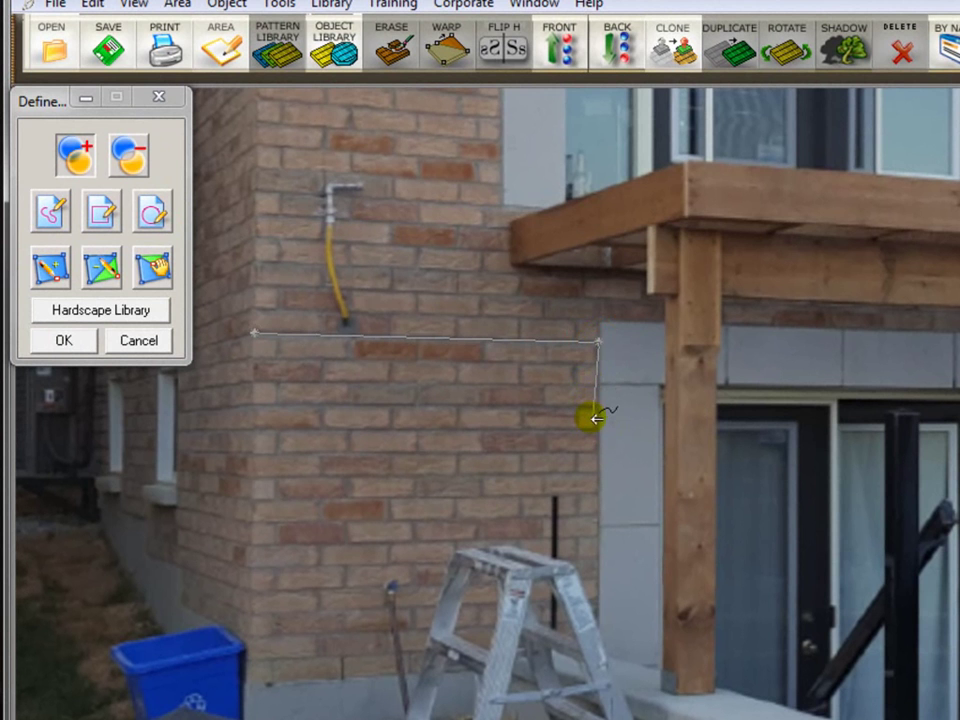
{"action": "left_click", "coordinate": [599, 473]}
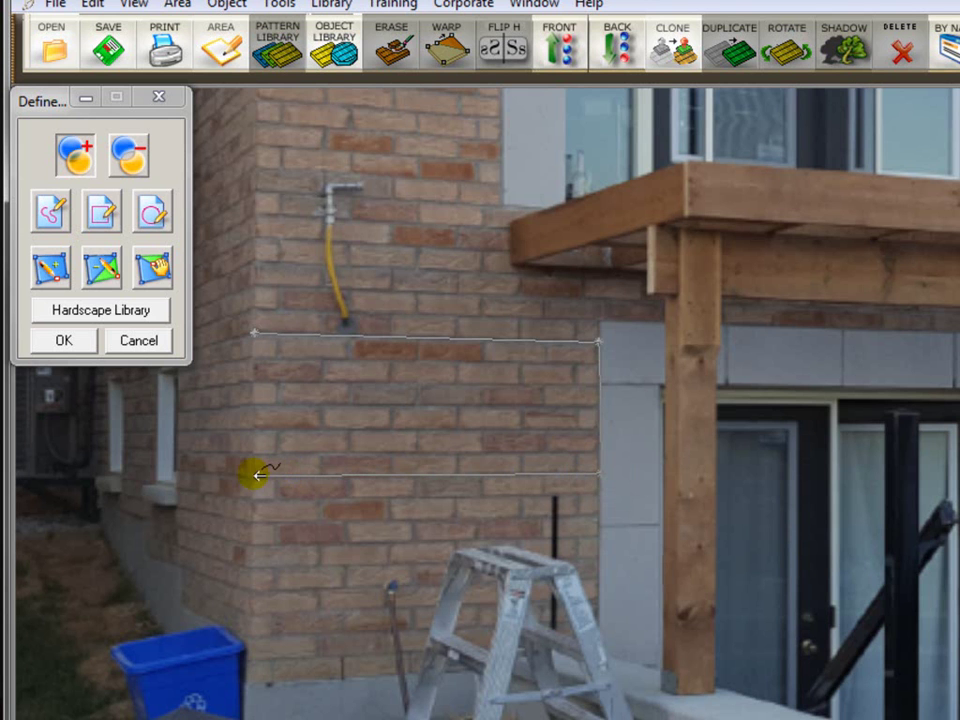
{"action": "left_click", "coordinate": [254, 328]}
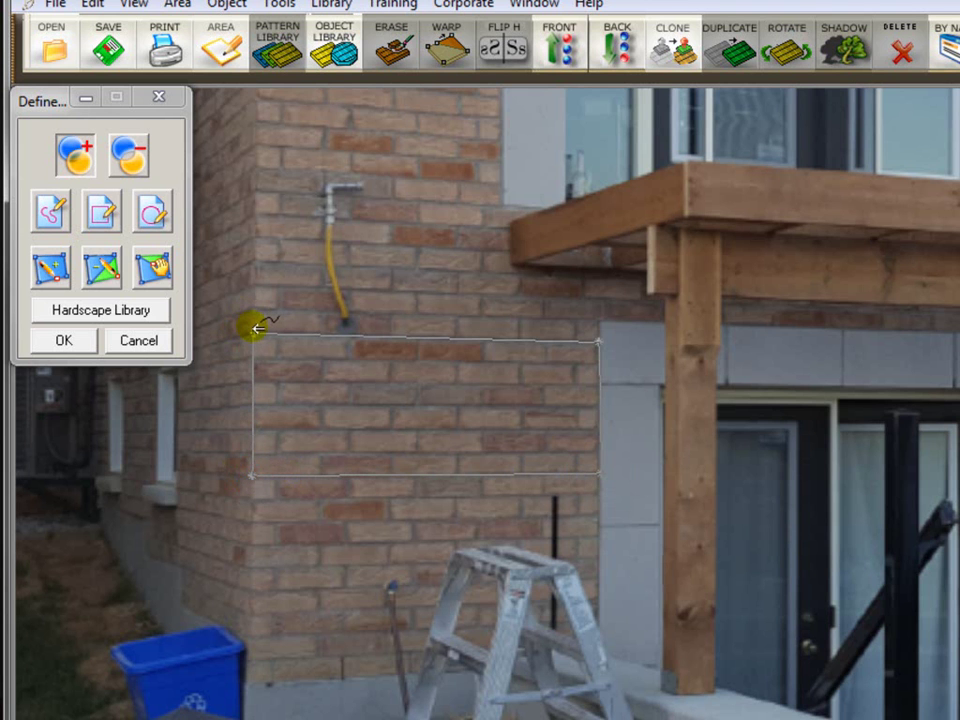
{"action": "left_click", "coordinate": [62, 342]}
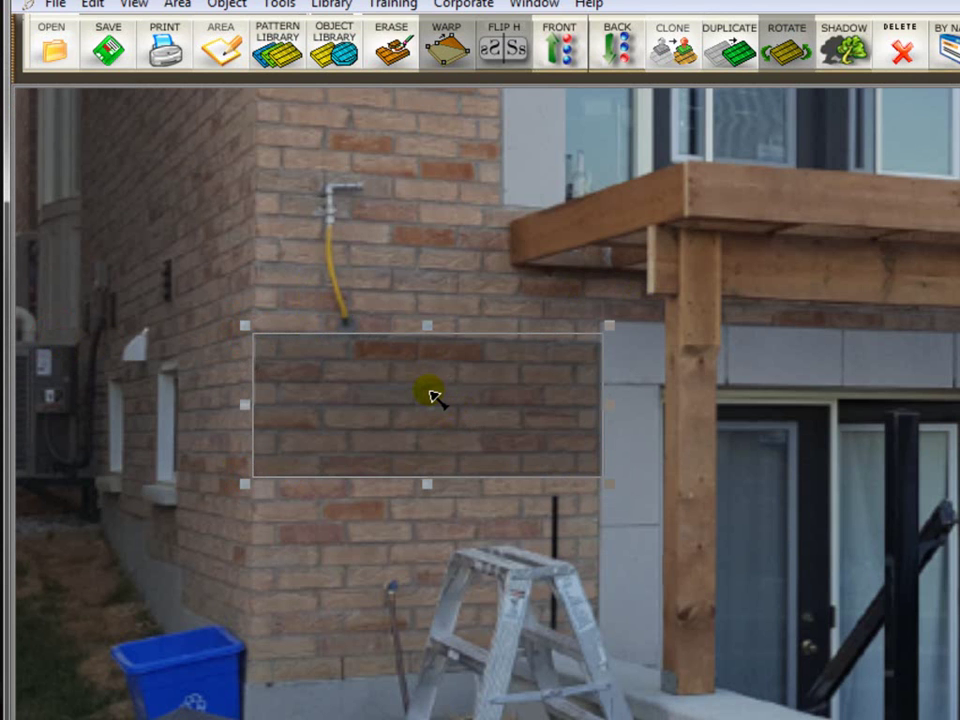
Move the brick area down over the upper stepladder, convert it into an object, and lower it to the base of the brick wall.
{"action": "left_click_drag", "start_coordinate": [433, 388], "coordinate": [431, 514]}
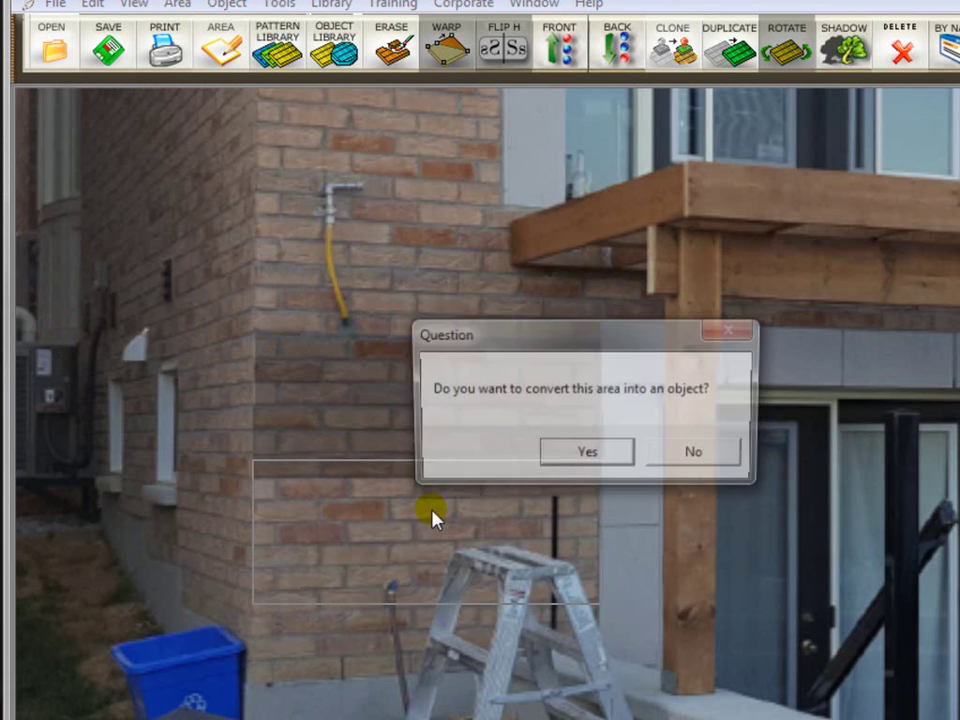
{"action": "left_click", "coordinate": [590, 456]}
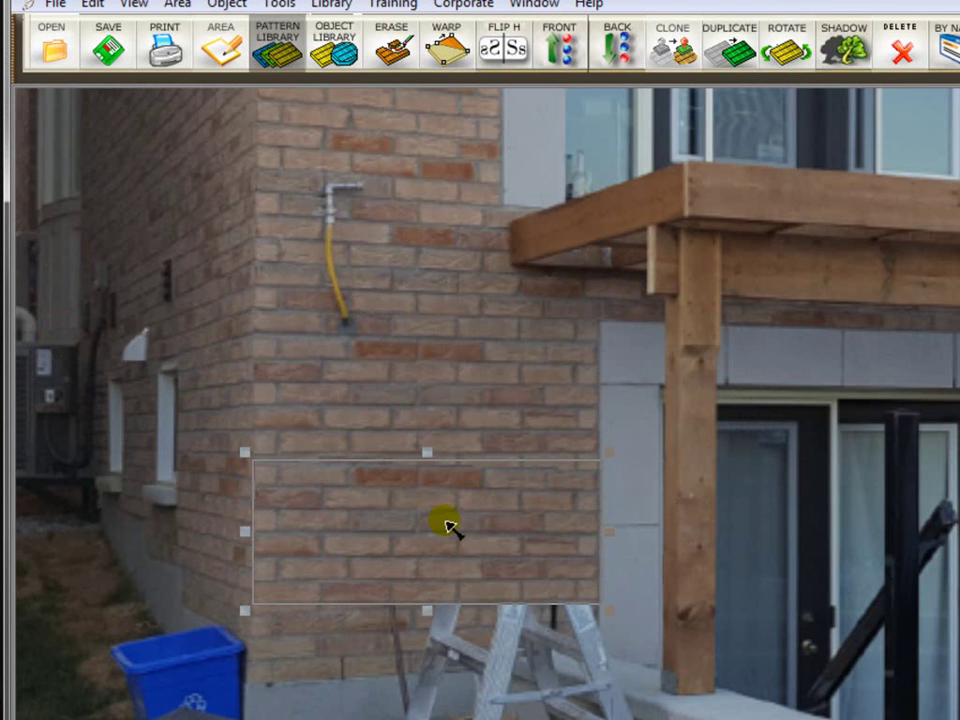
{"action": "left_click", "coordinate": [444, 521]}
{"action": "left_click", "coordinate": [445, 602]}
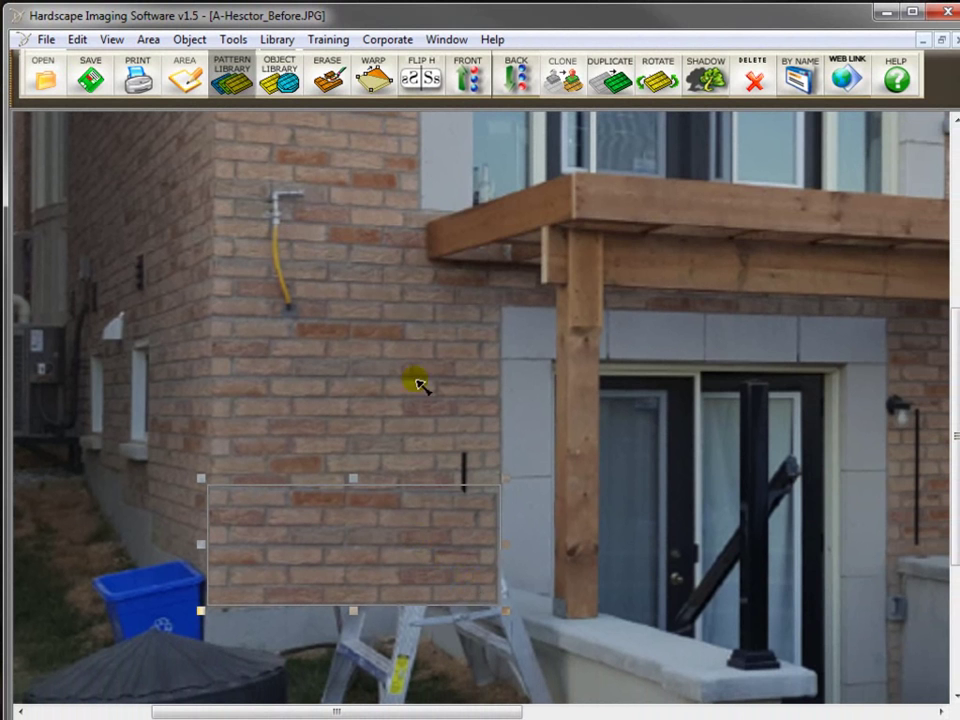
Warp the brick patch freely by its corners to match the surrounding courses, the door surround and the sloping base of the wall.
{"action": "left_click", "coordinate": [380, 80]}
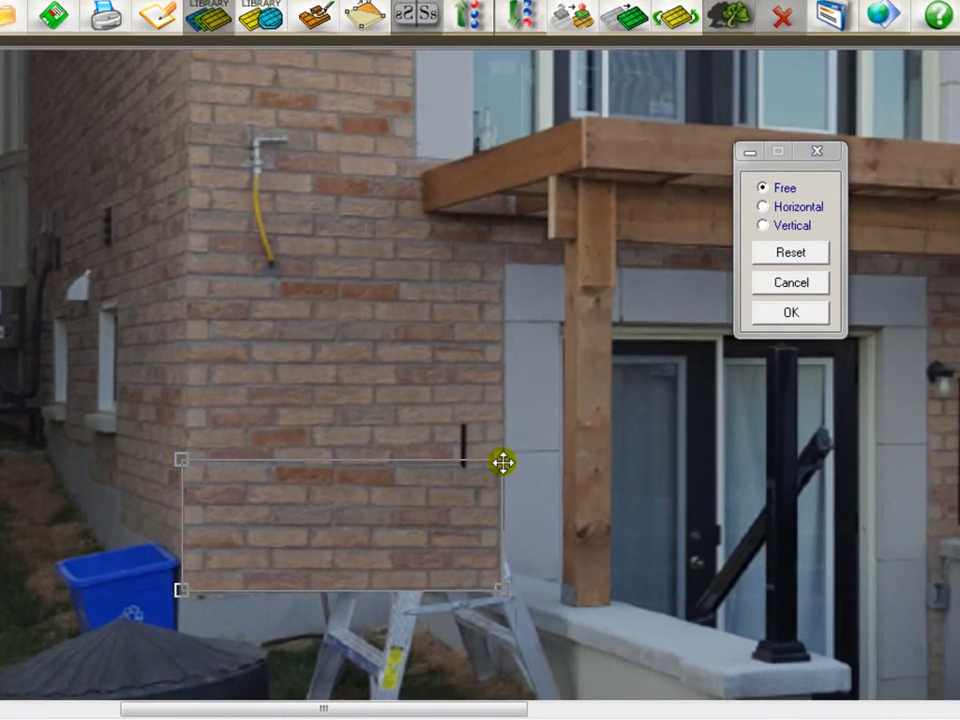
{"action": "left_click_drag", "start_coordinate": [501, 484], "coordinate": [497, 471]}
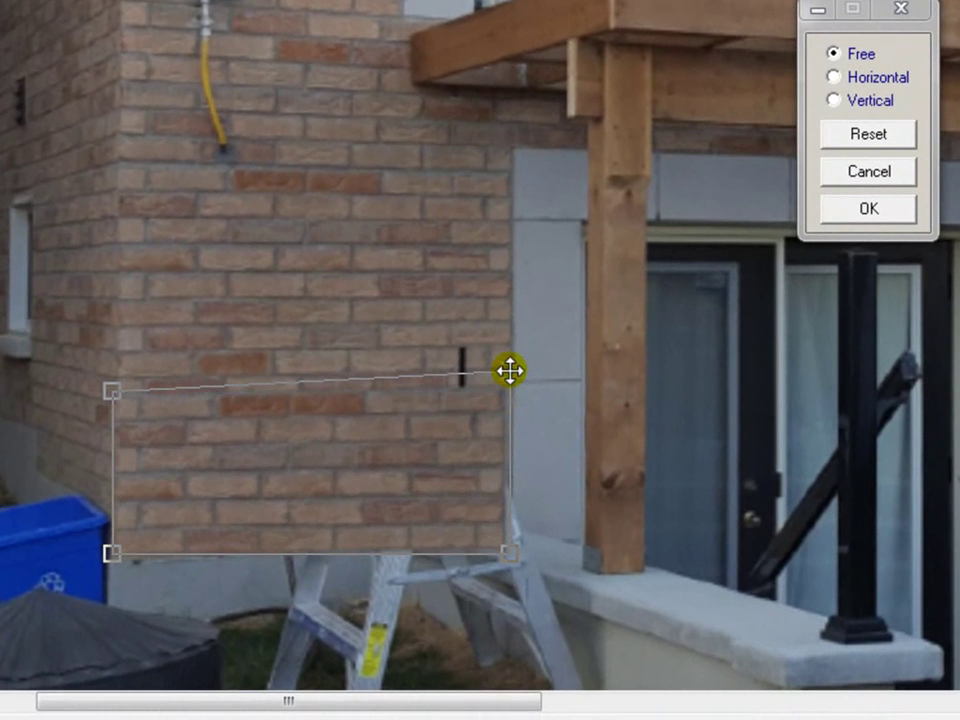
{"action": "left_click_drag", "start_coordinate": [111, 389], "coordinate": [113, 376]}
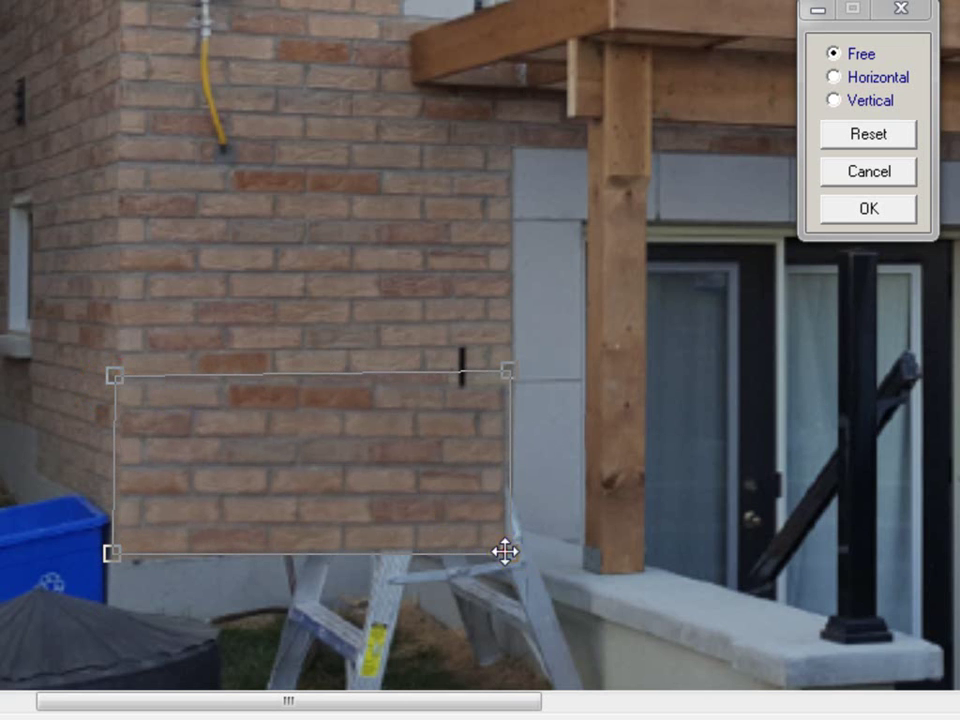
{"action": "mouse_move", "coordinate": [504, 552]}
{"action": "left_mouse_down"}
{"action": "mouse_move", "coordinate": [504, 495]}
{"action": "mouse_move", "coordinate": [504, 531]}
{"action": "left_mouse_up"}
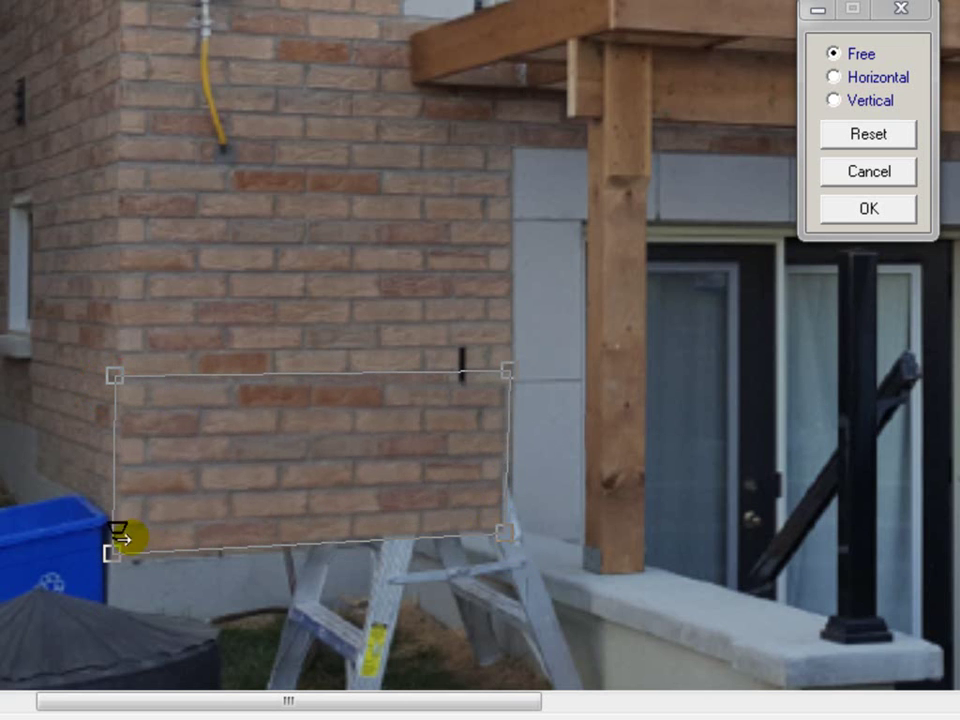
{"action": "left_click_drag", "start_coordinate": [114, 554], "coordinate": [113, 564]}
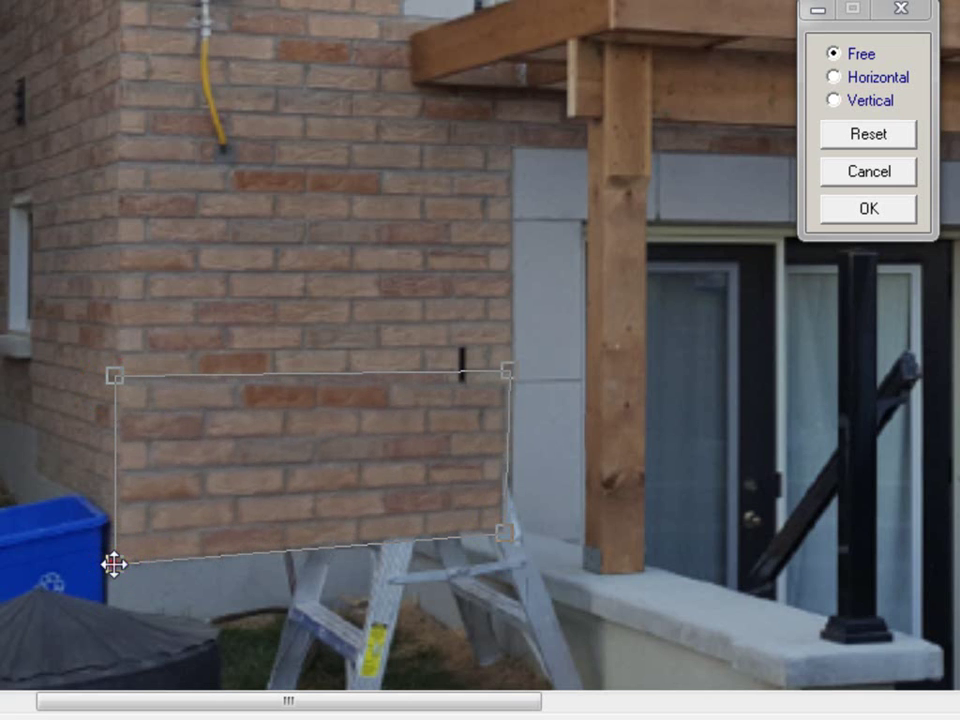
{"action": "left_click_drag", "start_coordinate": [504, 375], "coordinate": [519, 374]}
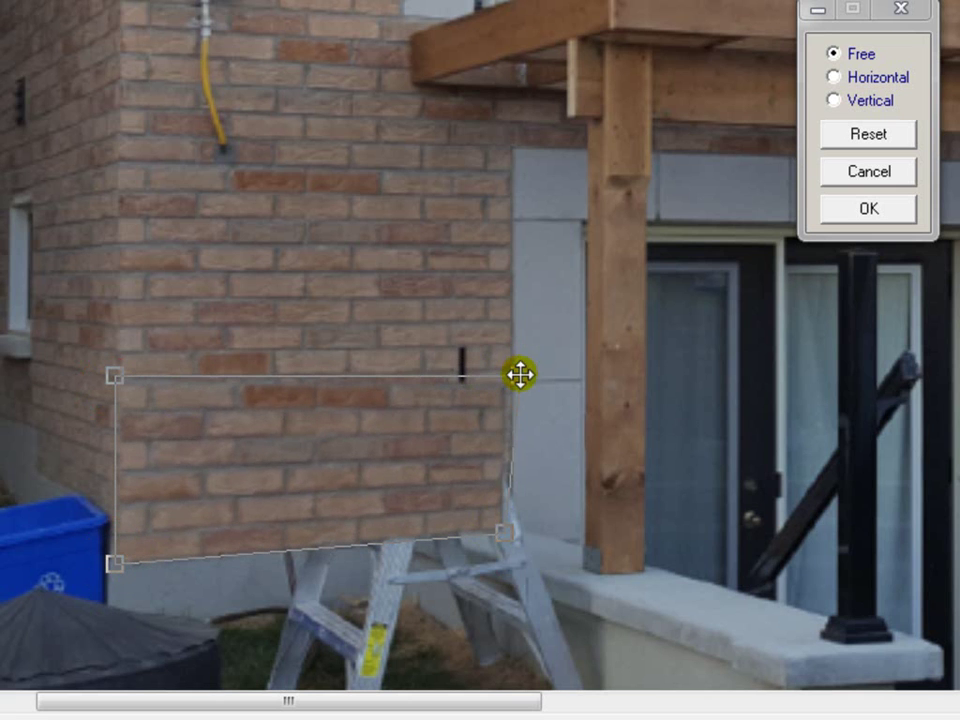
{"action": "left_click_drag", "start_coordinate": [511, 532], "coordinate": [516, 529]}
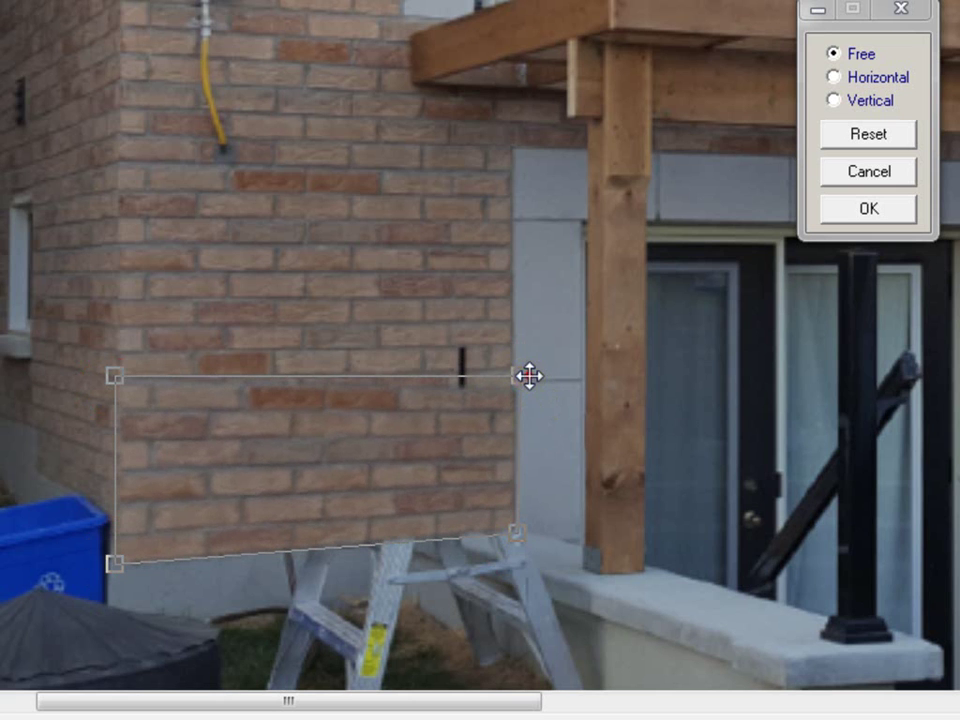
{"action": "left_click_drag", "start_coordinate": [529, 376], "coordinate": [519, 360]}
{"action": "left_click", "coordinate": [519, 360]}
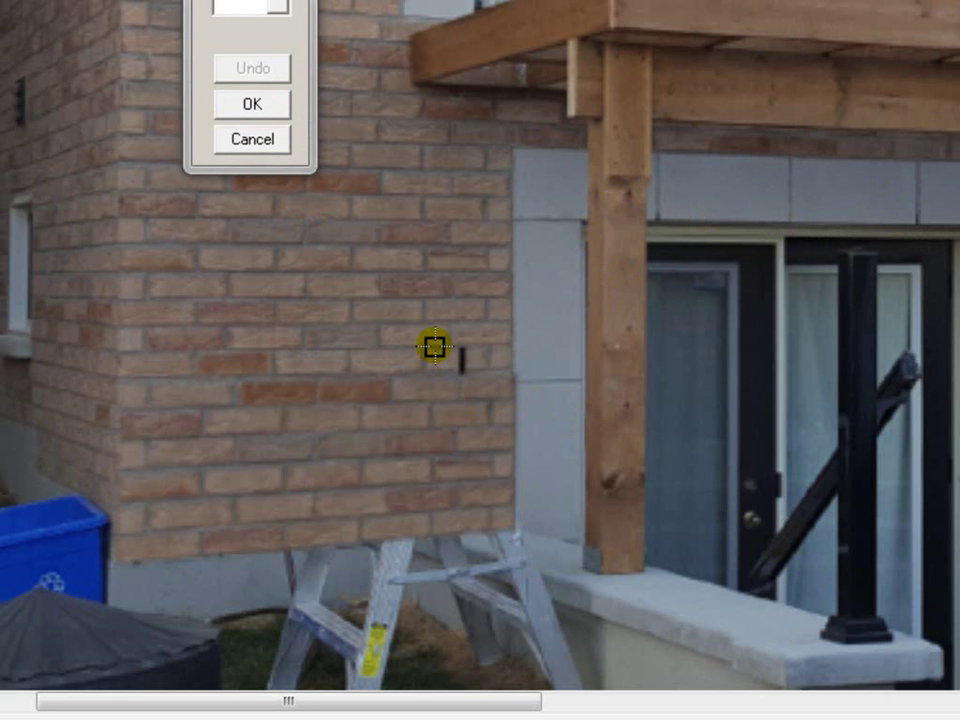
Clone adjacent brick over the remaining stub of the black pole above the patch.
{"action": "left_click", "coordinate": [493, 311]}
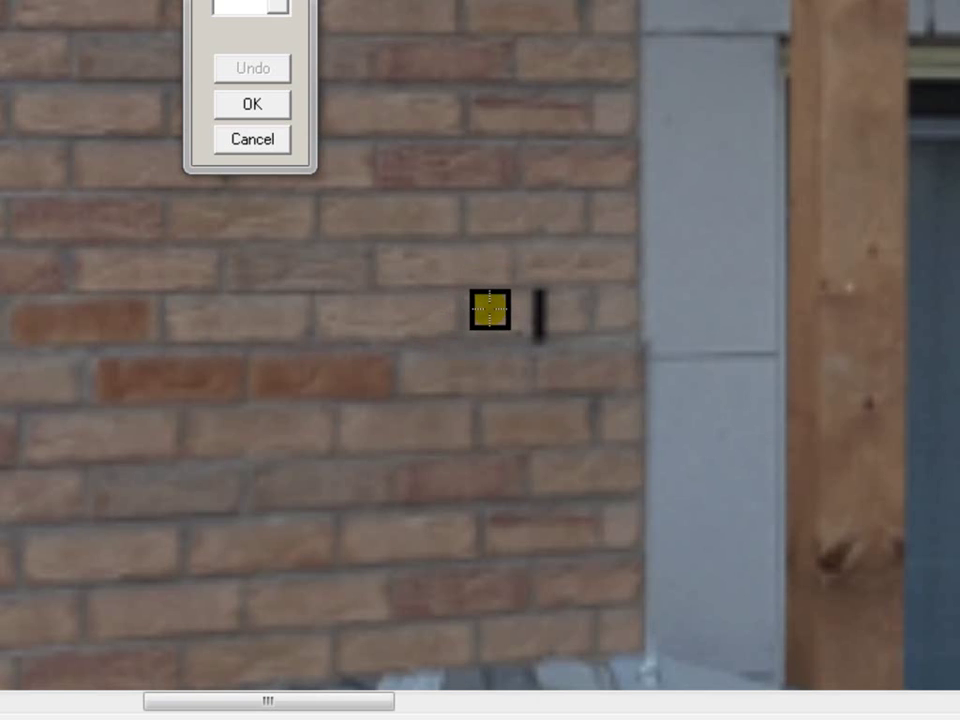
{"action": "left_click_drag", "start_coordinate": [491, 311], "coordinate": [547, 310]}
{"action": "left_click", "coordinate": [541, 310]}
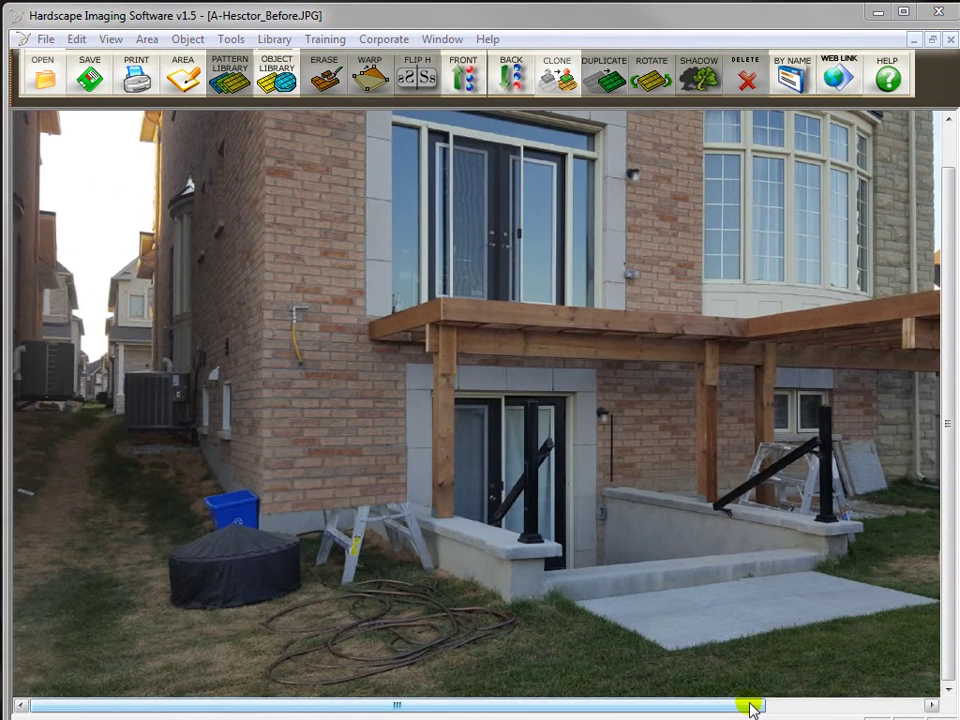
{"action": "left_click_drag", "start_coordinate": [752, 707], "coordinate": [908, 707]}
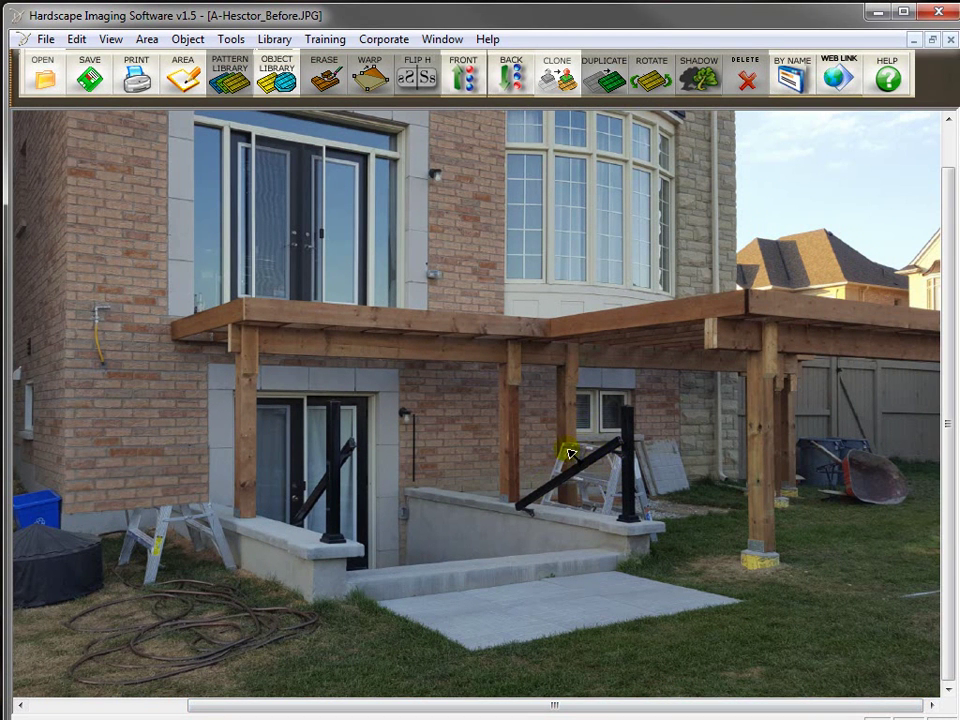
{"action": "scroll", "coordinate": [570, 454], "scroll_direction": "up", "scroll_amount": 1}
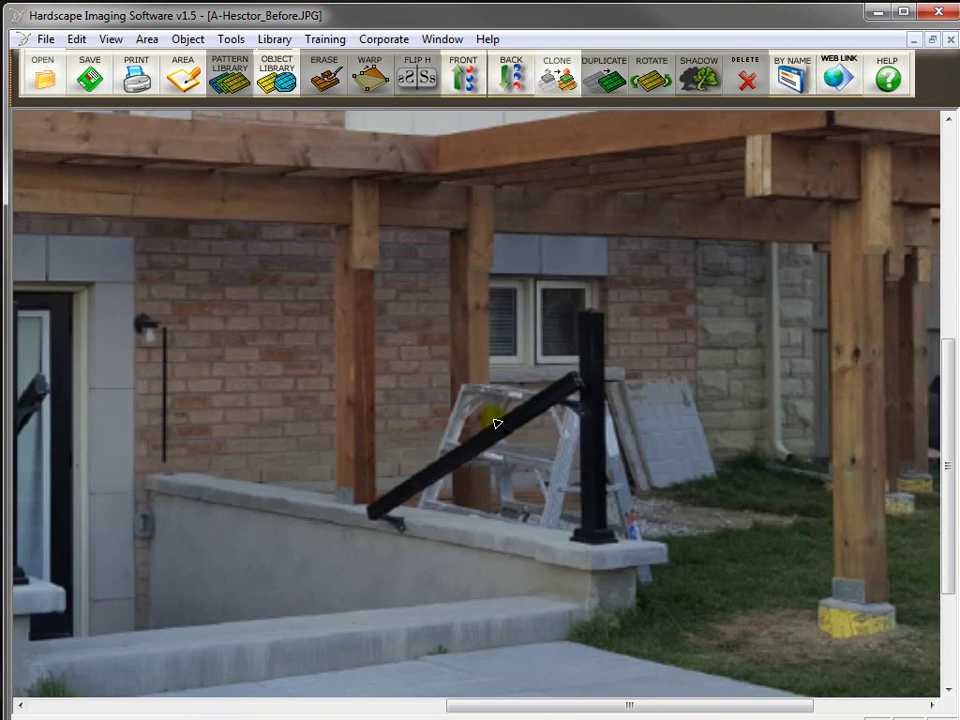
{"action": "scroll", "coordinate": [494, 422], "scroll_direction": "up", "scroll_amount": 1}
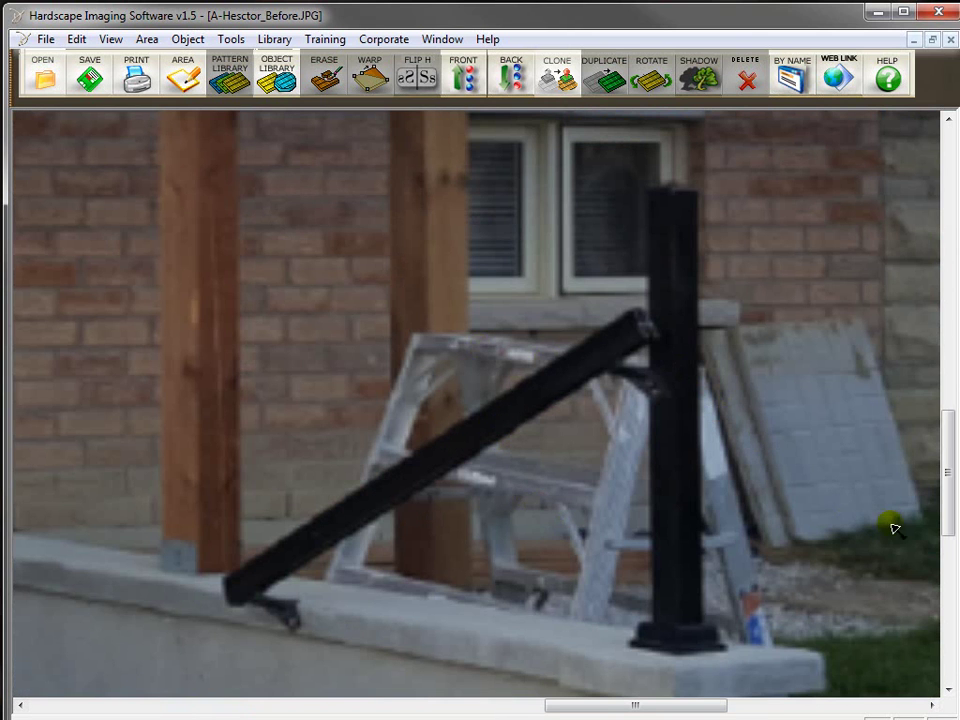
{"action": "scroll", "coordinate": [948, 520], "scroll_direction": "up", "scroll_amount": 1}
{"action": "left_click_drag", "start_coordinate": [948, 520], "coordinate": [948, 505]}
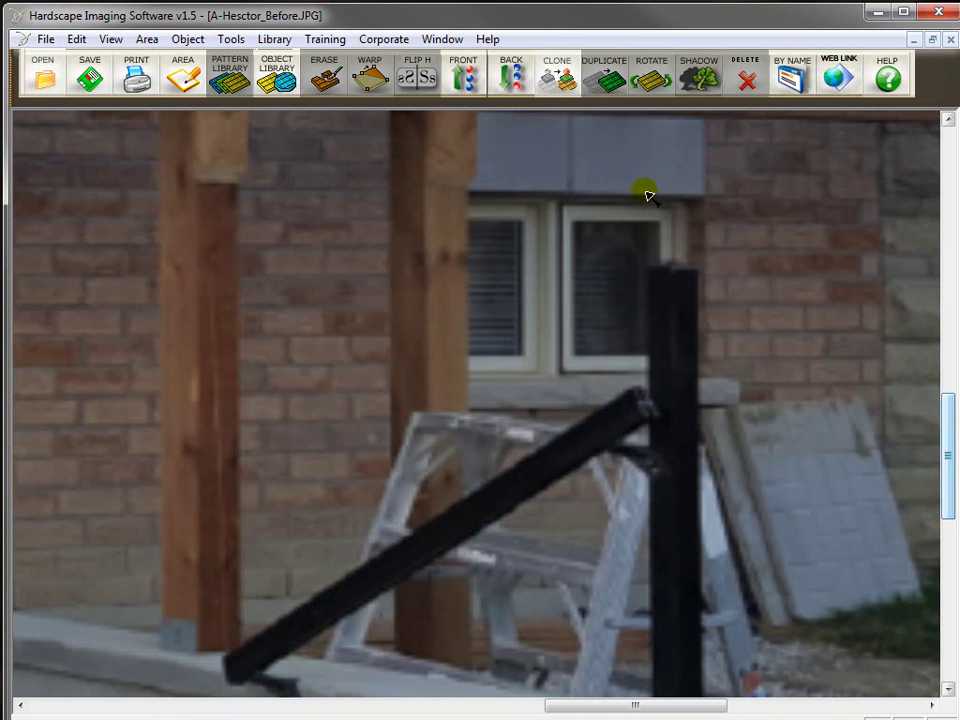
{"action": "left_click", "coordinate": [557, 75]}
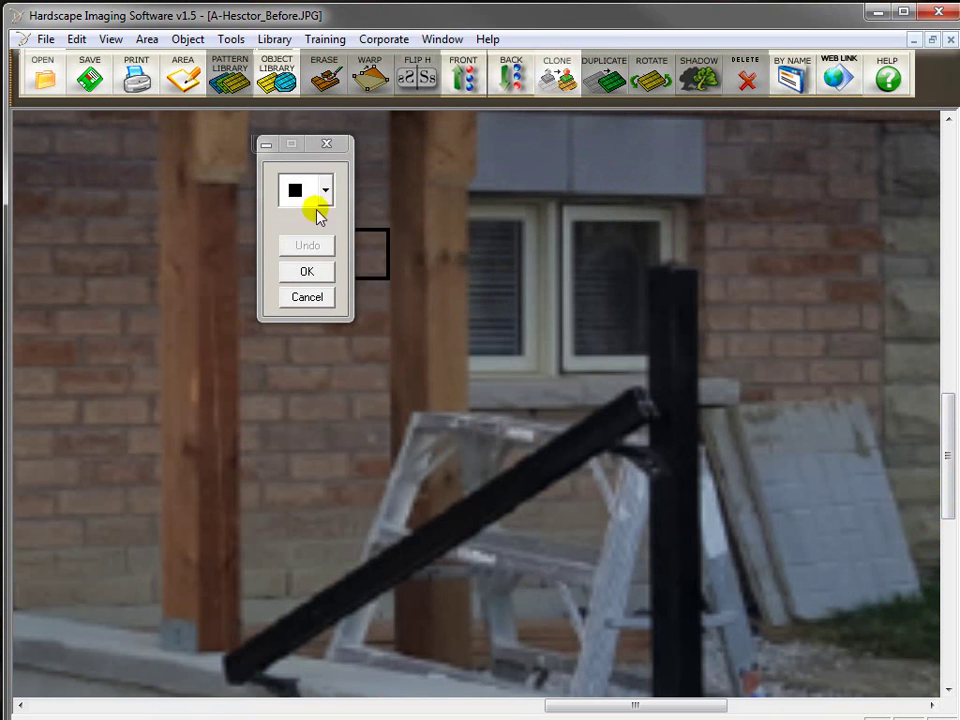
{"action": "left_click", "coordinate": [441, 302]}
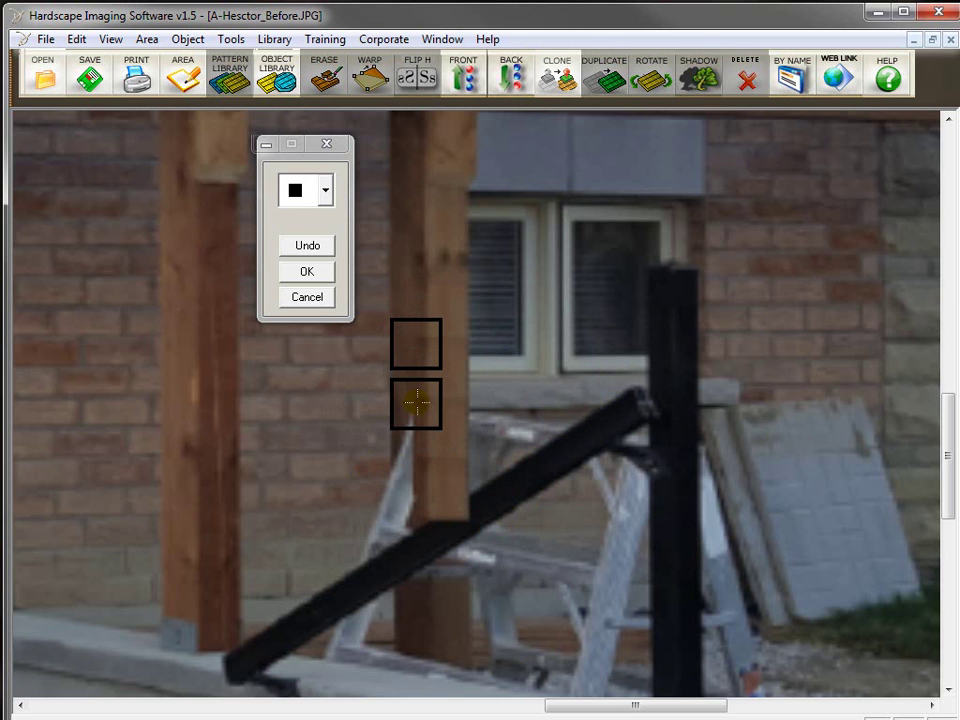
{"action": "left_click_drag", "start_coordinate": [420, 404], "coordinate": [414, 510]}
{"action": "left_click", "coordinate": [640, 508]}
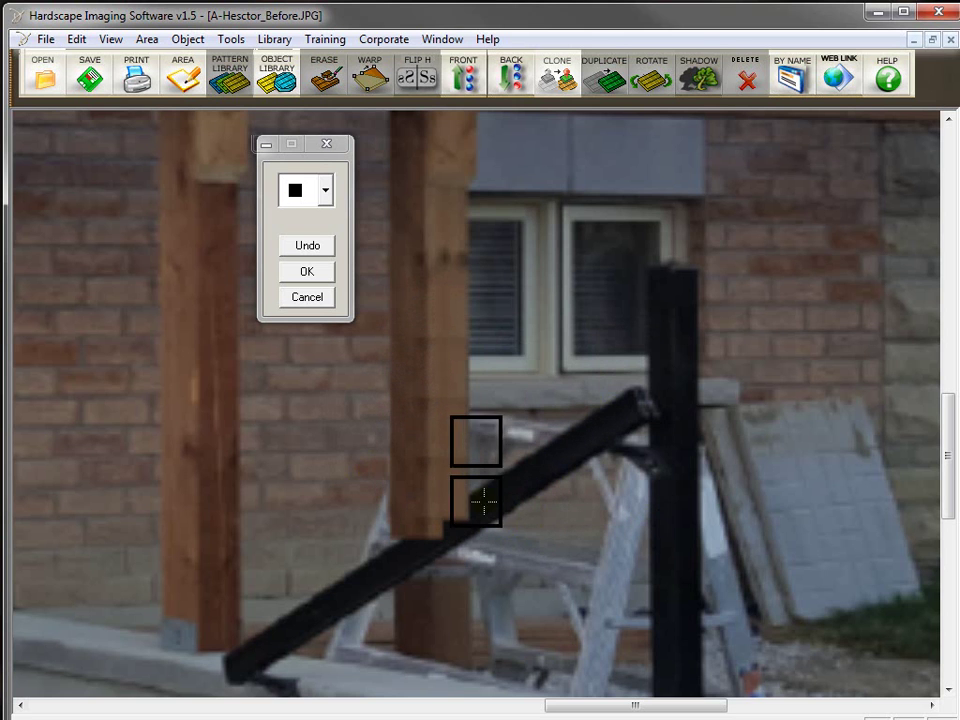
{"action": "left_click", "coordinate": [630, 403]}
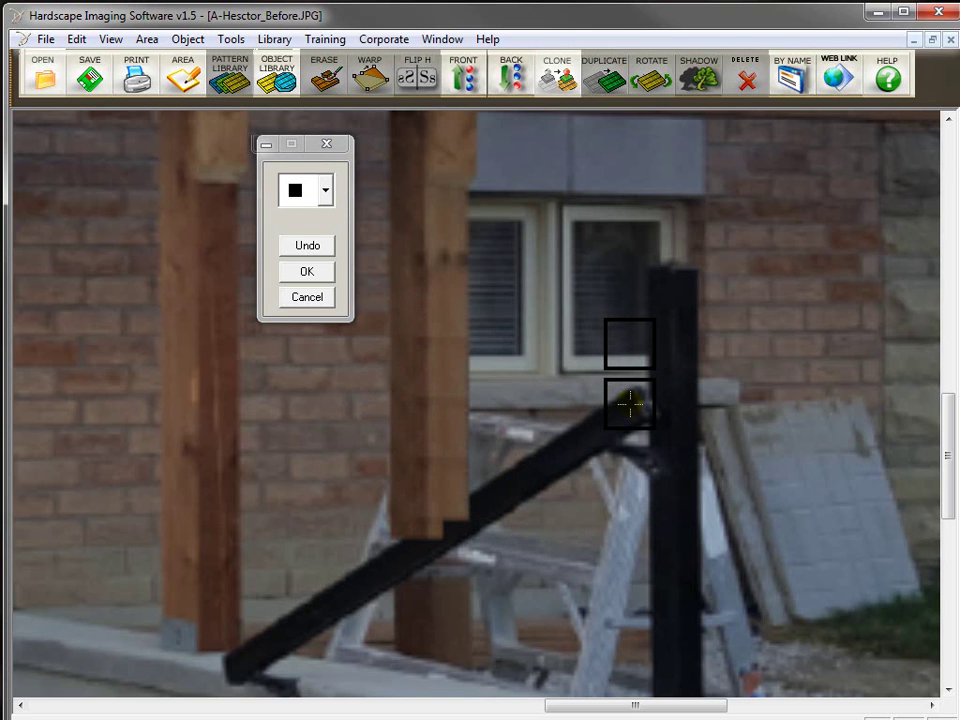
{"action": "left_click", "coordinate": [309, 298]}
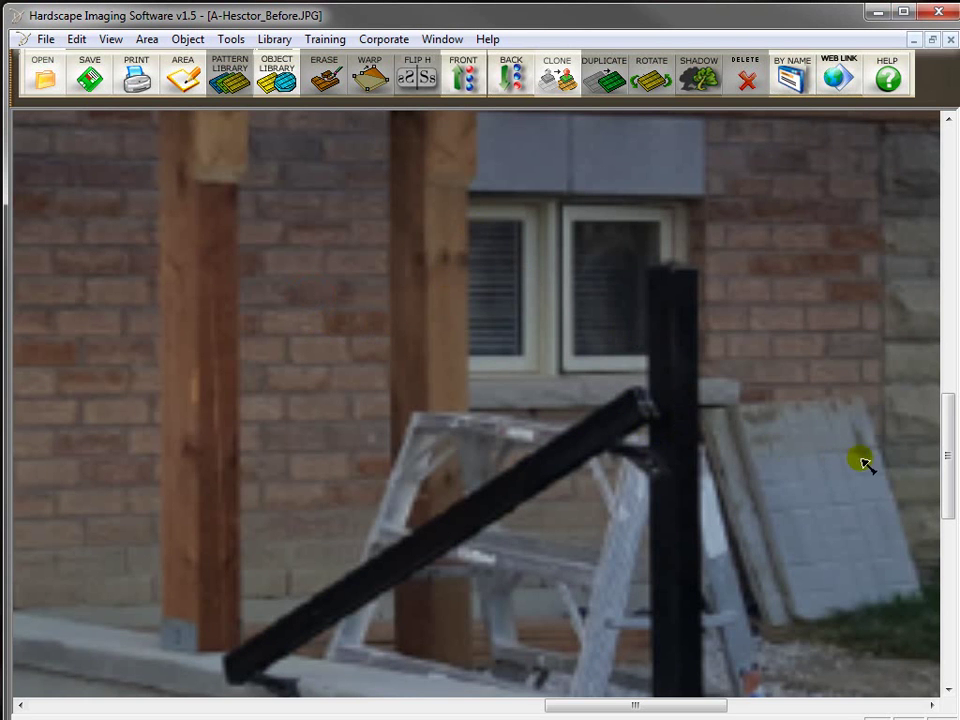
Define a four-cornered area around the sloping black handrail in front of the rear stepladder and convert it into an object.
{"action": "left_click_drag", "start_coordinate": [945, 454], "coordinate": [949, 475]}
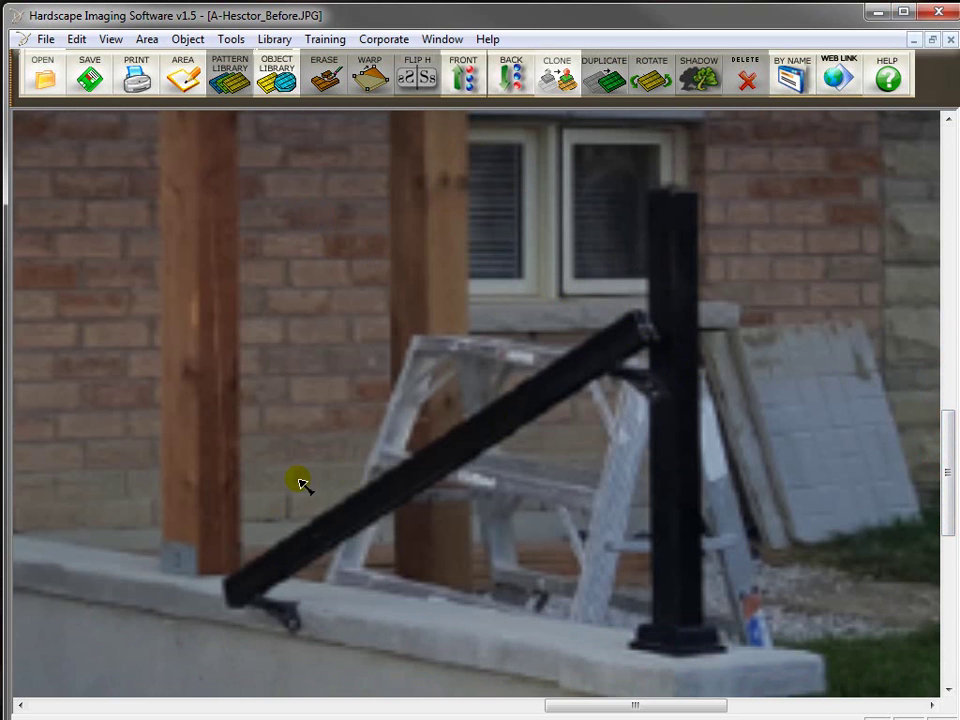
{"action": "left_click", "coordinate": [183, 78]}
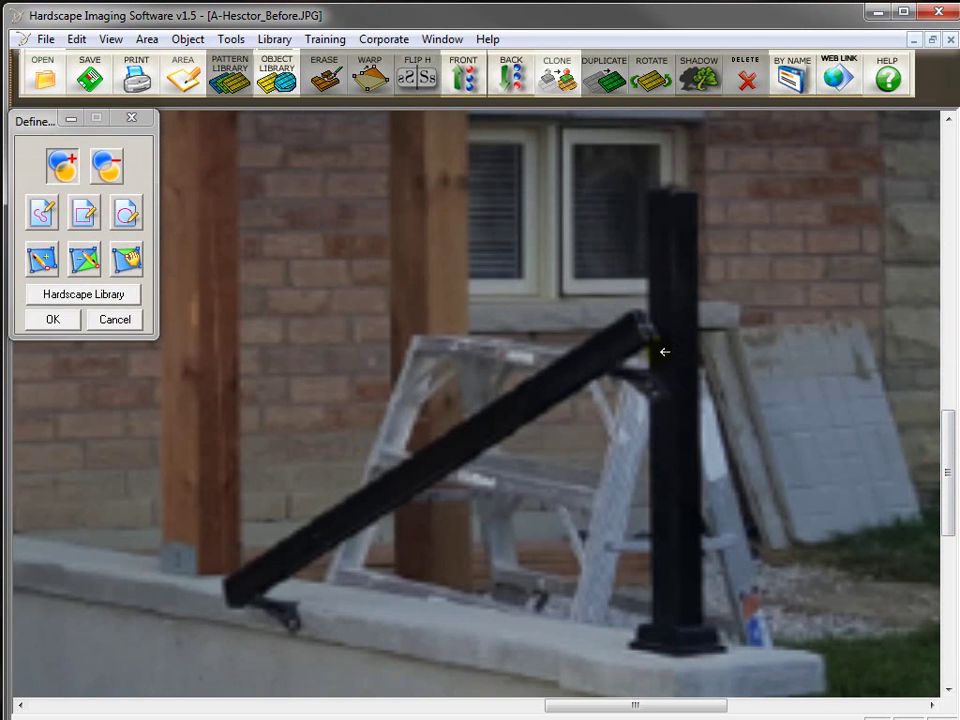
{"action": "left_click", "coordinate": [656, 339]}
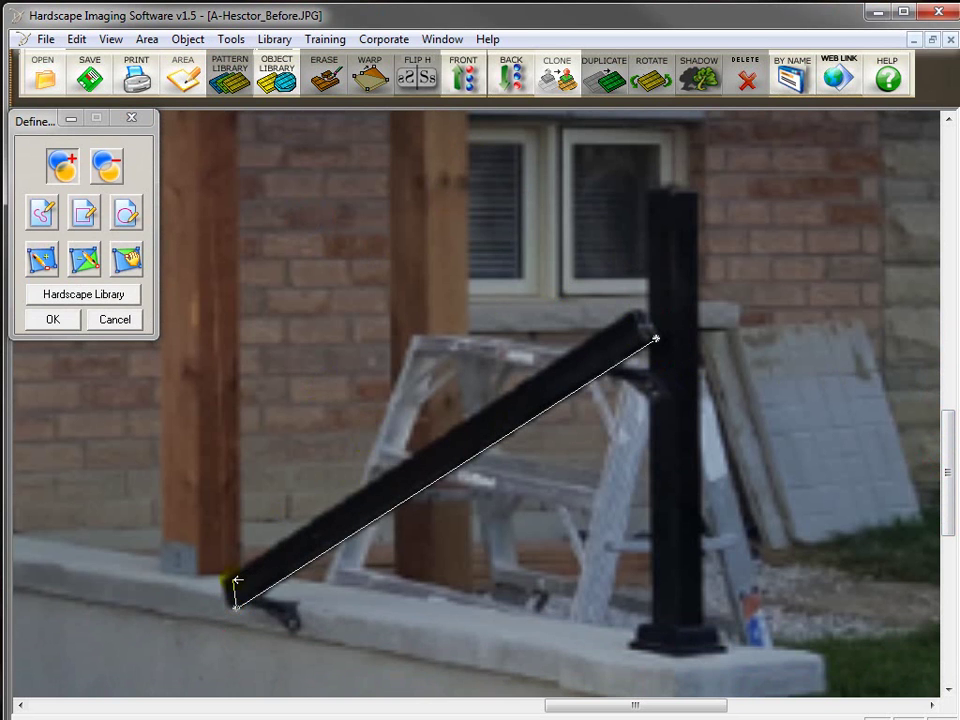
{"action": "left_click", "coordinate": [227, 576]}
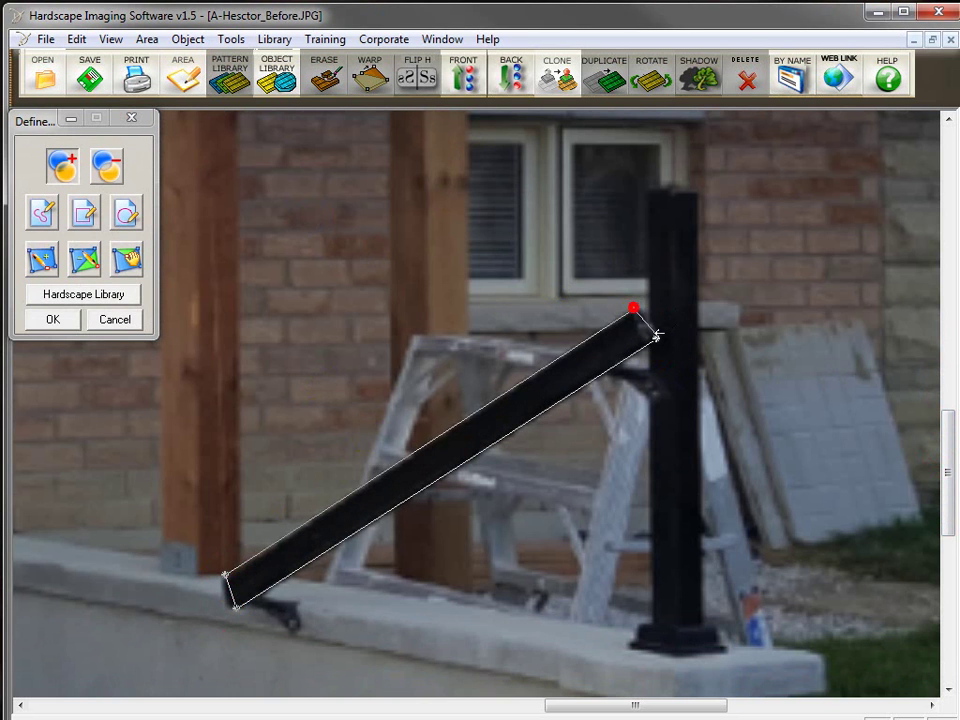
{"action": "left_click", "coordinate": [655, 337]}
{"action": "left_click", "coordinate": [53, 321]}
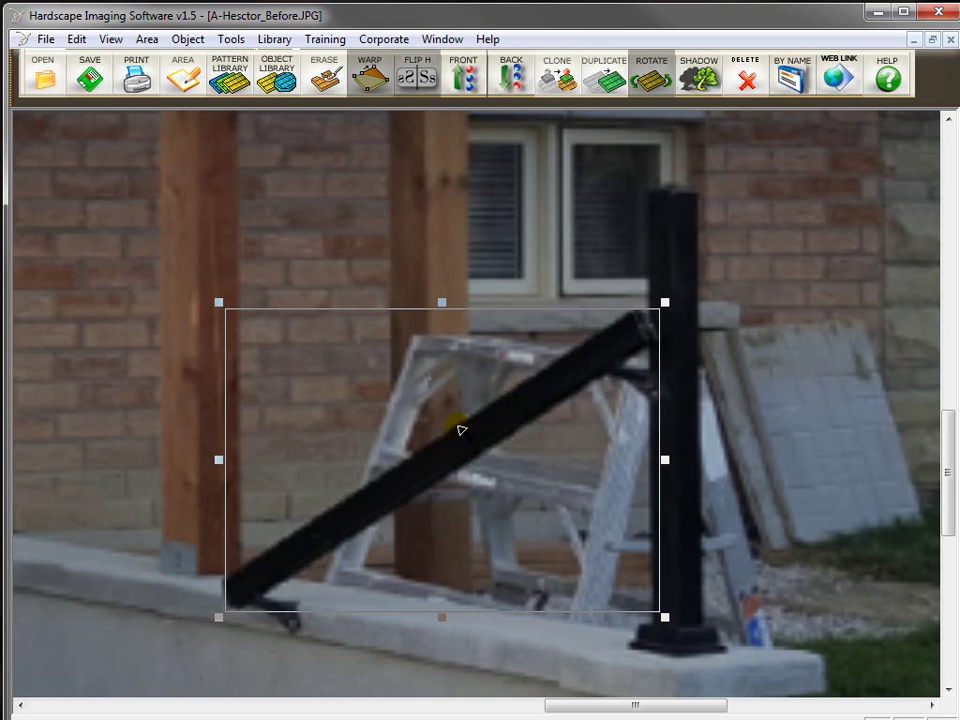
{"action": "left_click", "coordinate": [147, 39]}
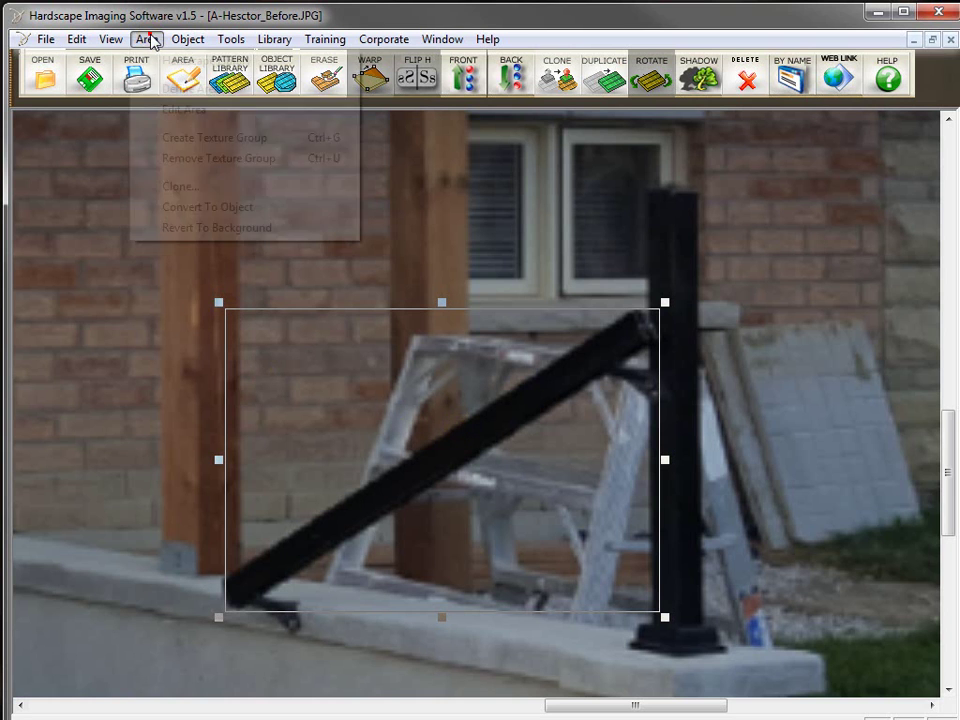
{"action": "left_click", "coordinate": [202, 207]}
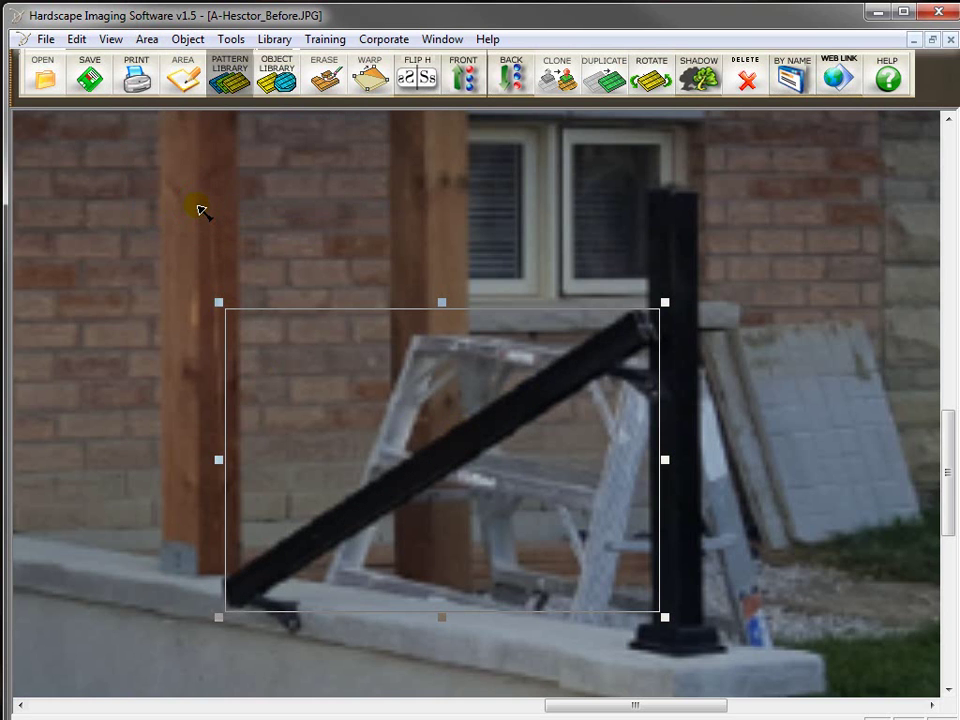
{"action": "left_click", "coordinate": [370, 259]}
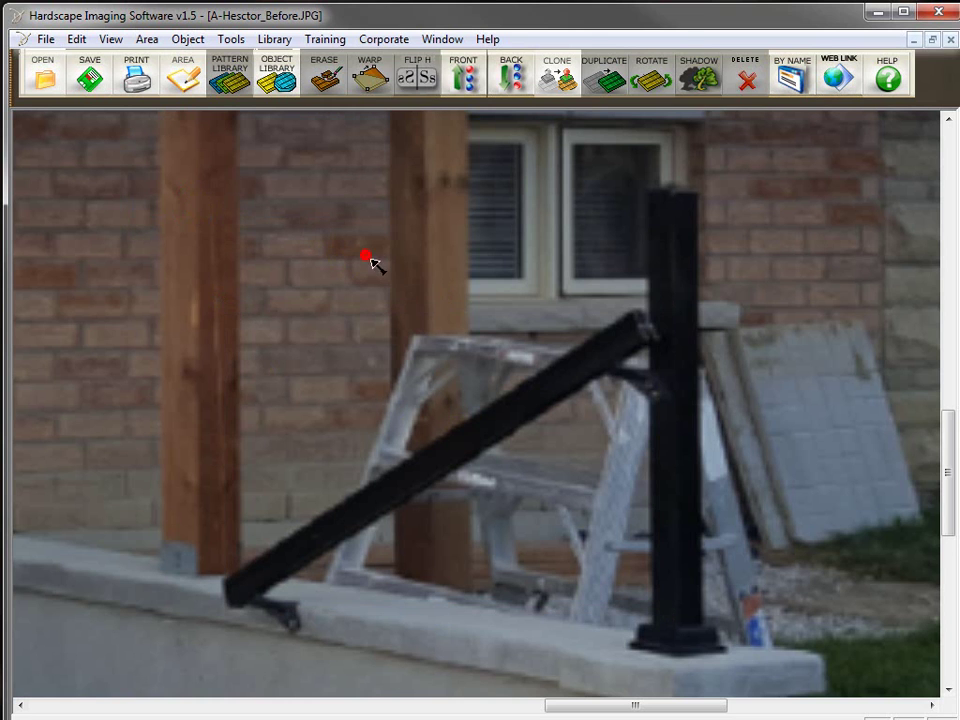
Clone clean wood from the upper rear pergola post down over the stepladder parts covering it above the sloping handrail.
{"action": "left_click", "coordinate": [557, 80]}
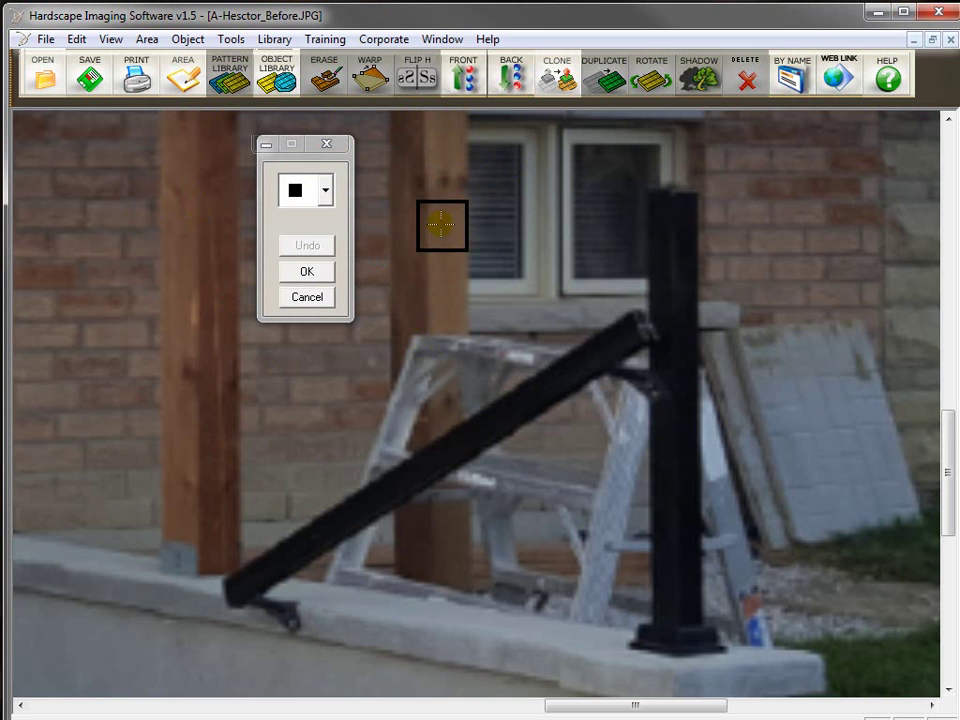
{"action": "left_click", "coordinate": [442, 225]}
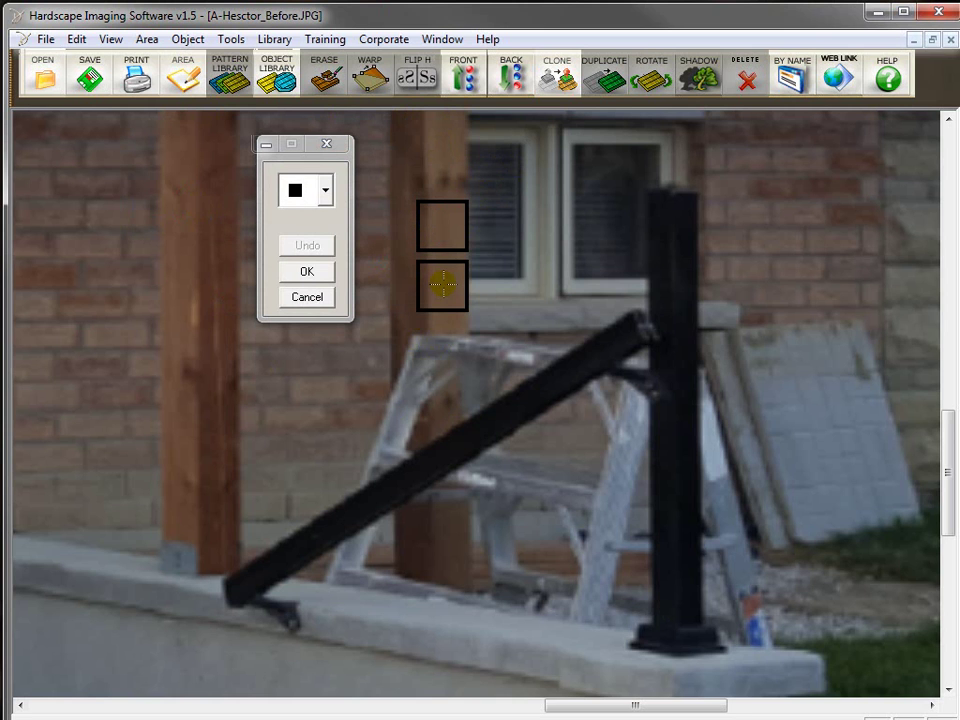
{"action": "left_click_drag", "start_coordinate": [442, 285], "coordinate": [434, 425]}
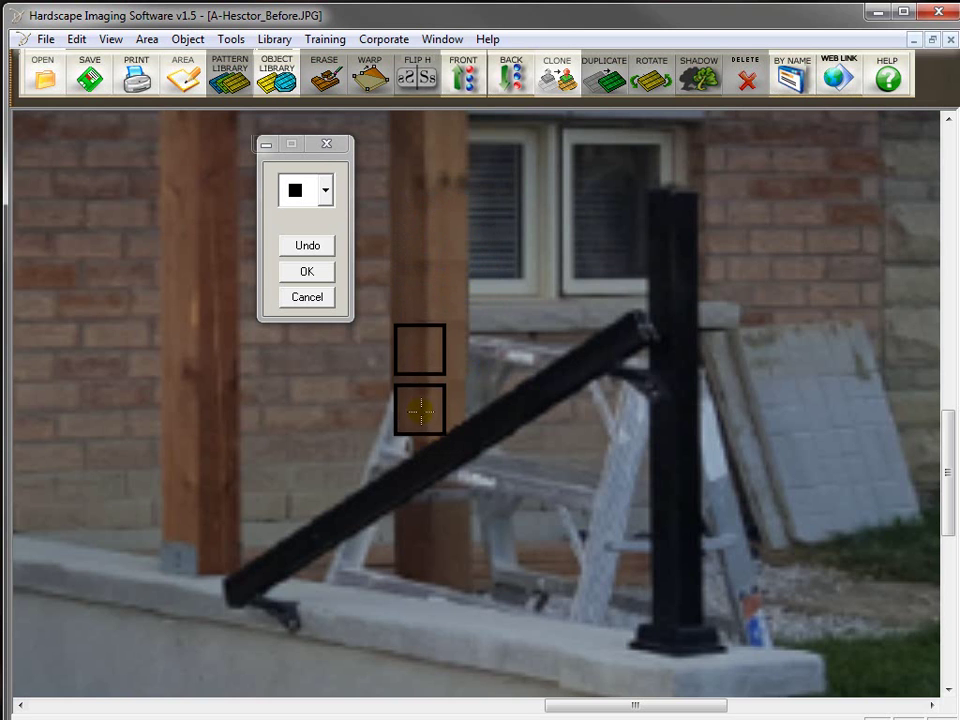
Clone clean wood over the lower rear pergola post beneath the handrail, extending it to the concrete ledge, and apply the cloning.
{"action": "left_click", "coordinate": [435, 555]}
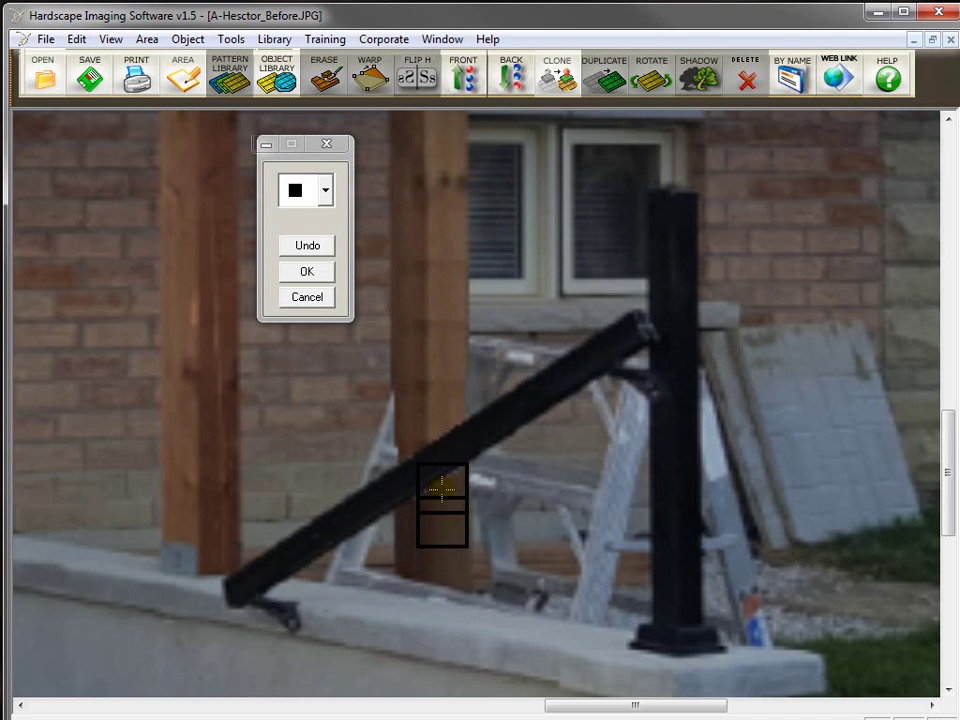
{"action": "left_click", "coordinate": [427, 516]}
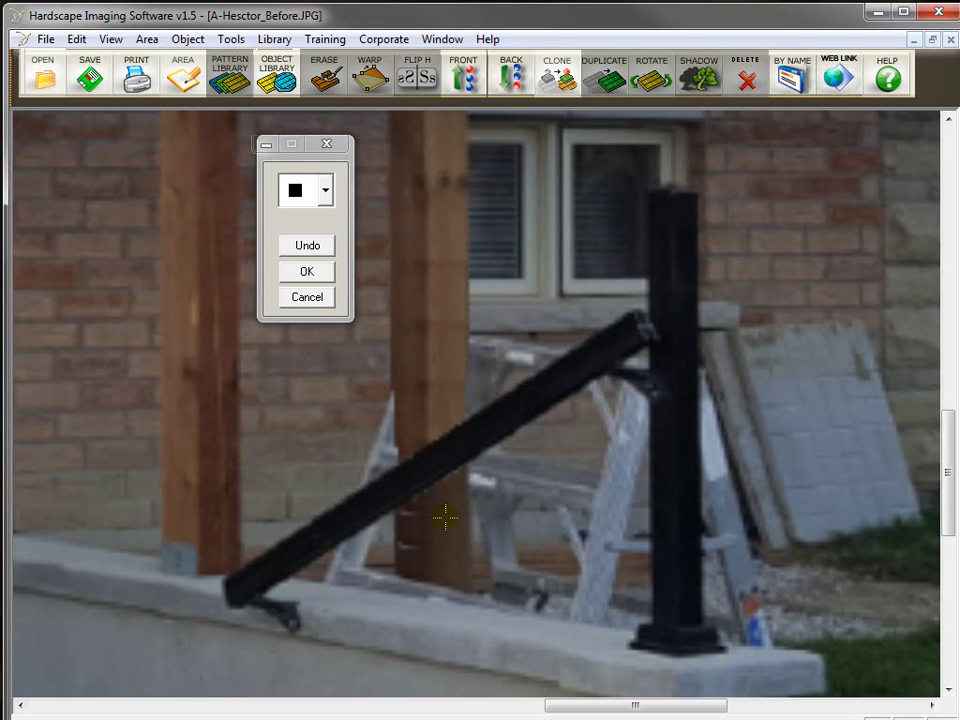
{"action": "left_click", "coordinate": [290, 246]}
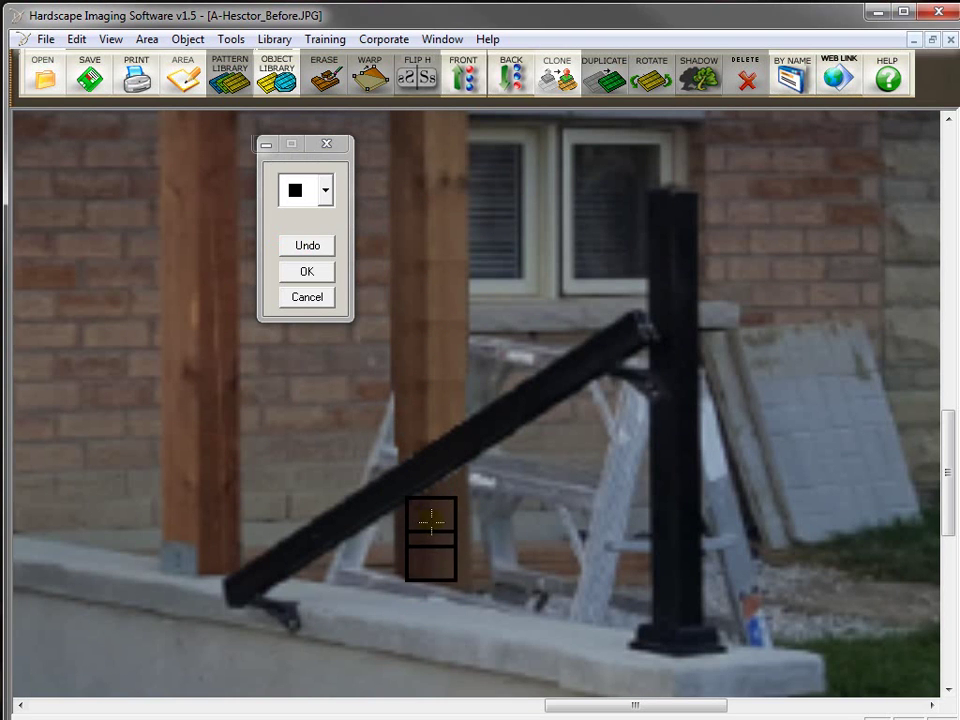
{"action": "right_click", "coordinate": [425, 531]}
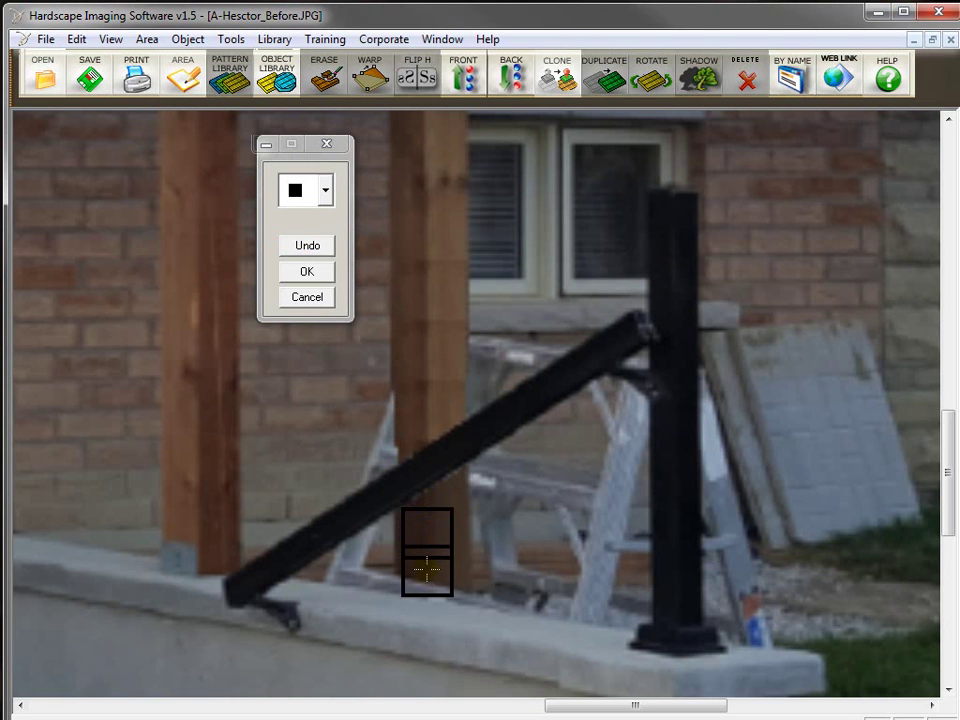
{"action": "left_click", "coordinate": [419, 442]}
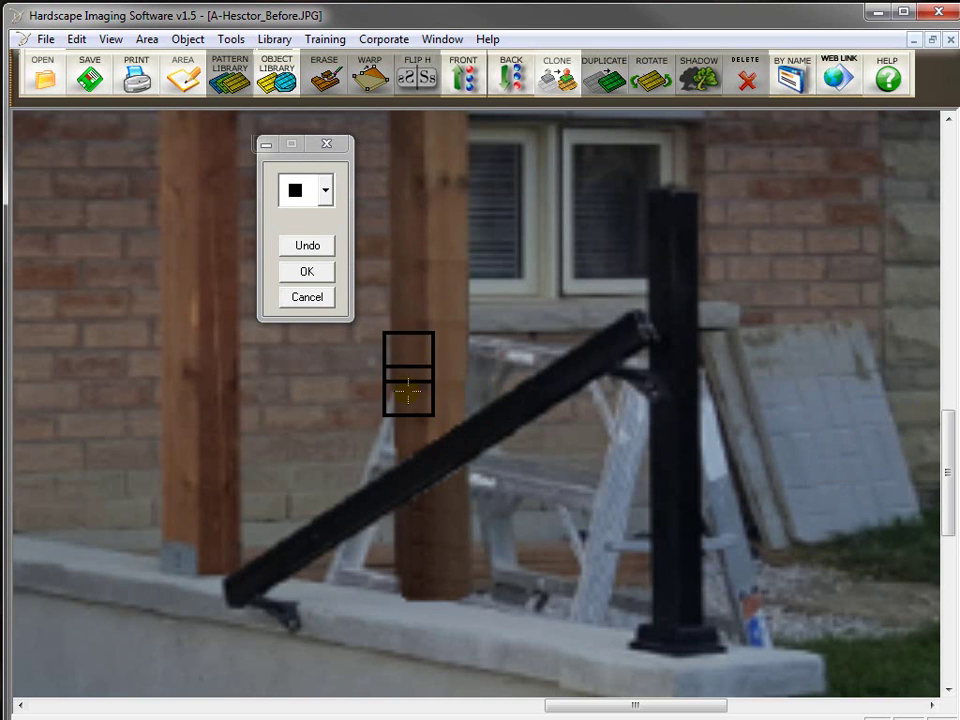
{"action": "scroll", "coordinate": [407, 392], "scroll_direction": "down", "scroll_amount": 2}
{"action": "scroll", "coordinate": [407, 392], "scroll_direction": "down", "scroll_amount": 2}
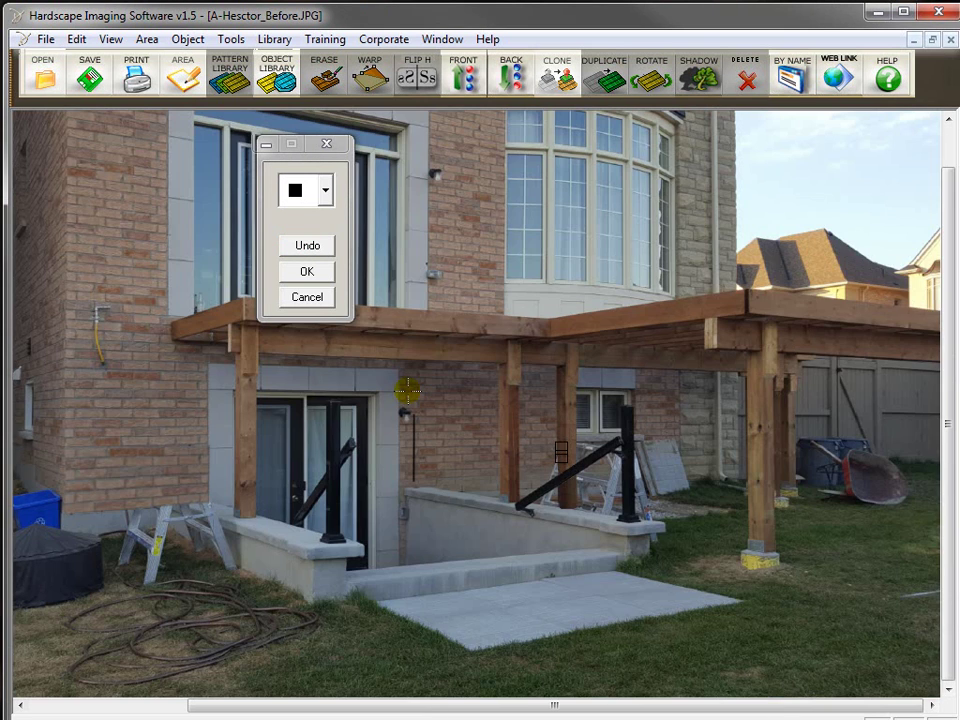
{"action": "left_click", "coordinate": [298, 272]}
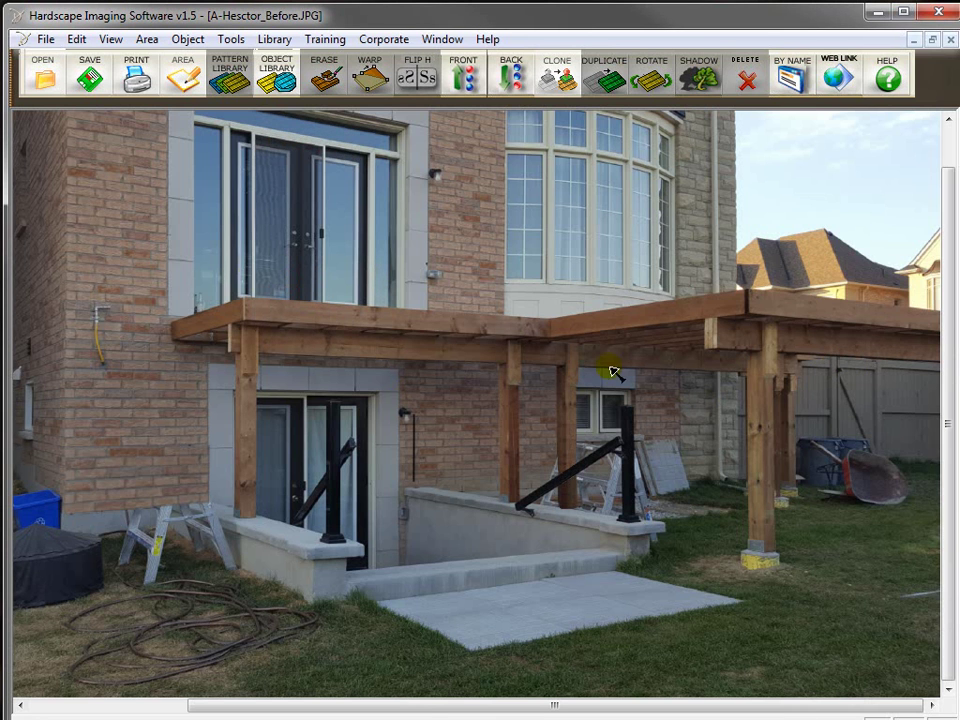